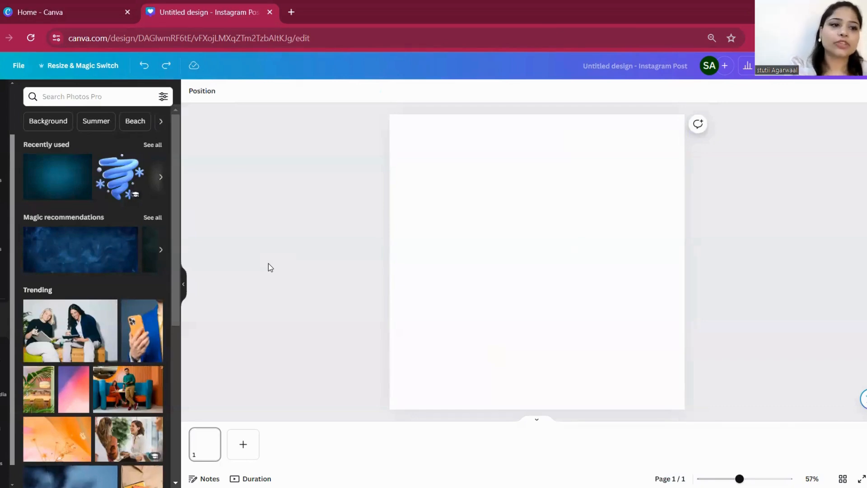
Insert the uploaded photo of the woman pointing with both hands and enlarge it from the page's top-left corner to fill the square page.
left_click(1, 174)
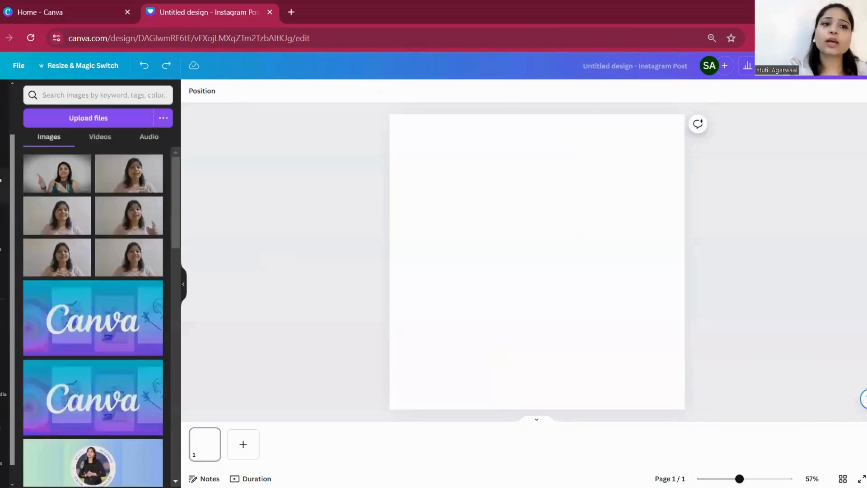
left_click(57, 176)
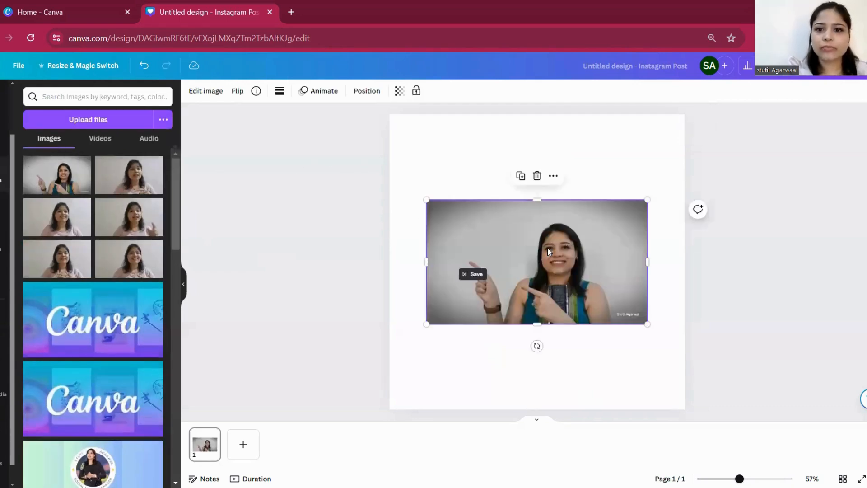
left_click_drag(549, 252, 513, 167)
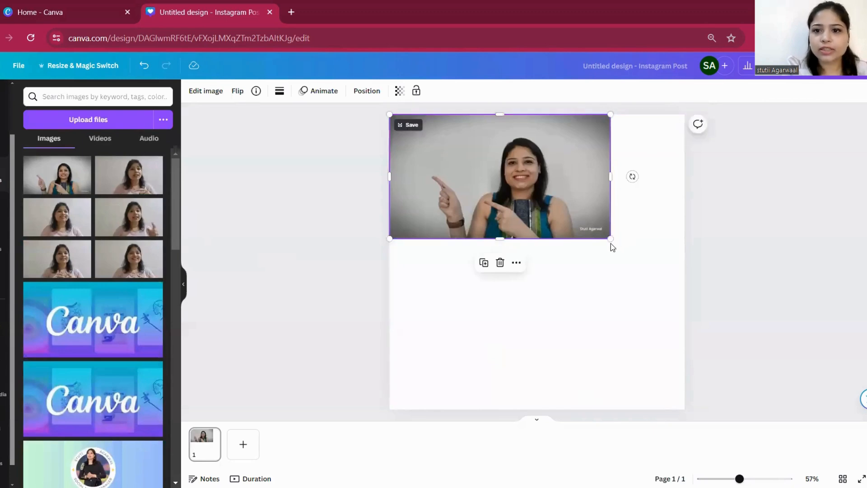
left_click_drag(611, 238, 684, 280)
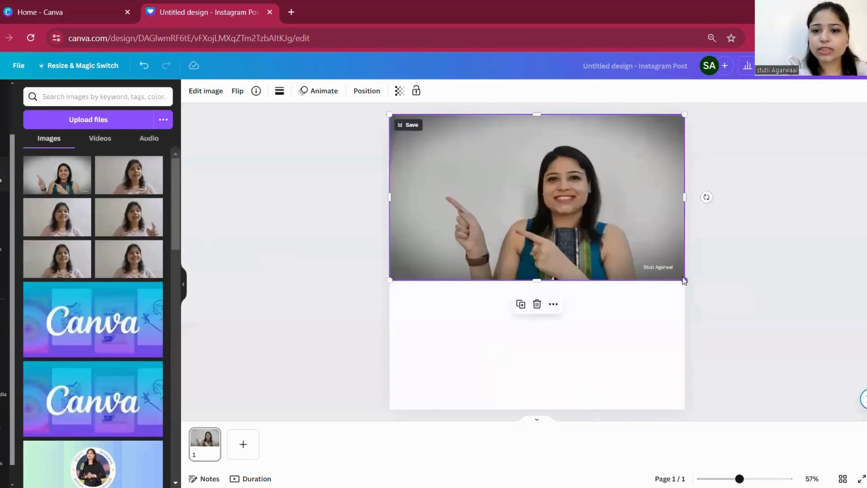
left_click_drag(544, 279, 531, 408)
Shift the photo to the right within its crop so the whole pointing hand lies inside the page.
double_click(540, 307)
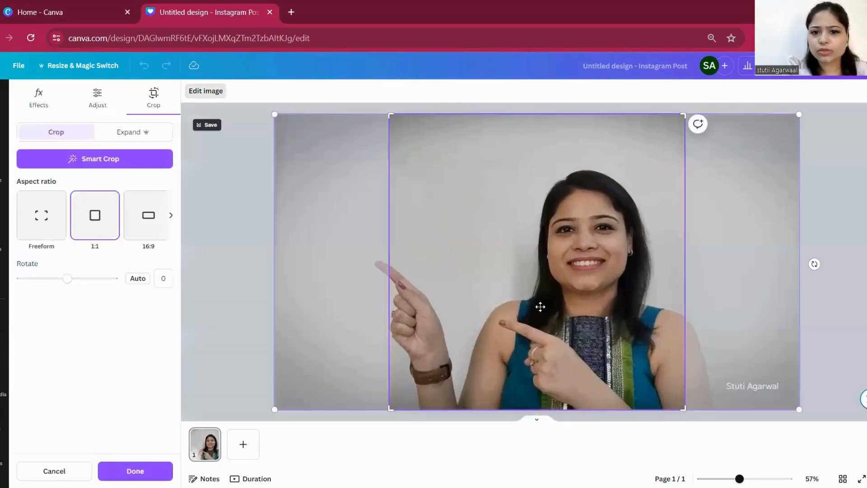
left_click_drag(540, 305, 574, 305)
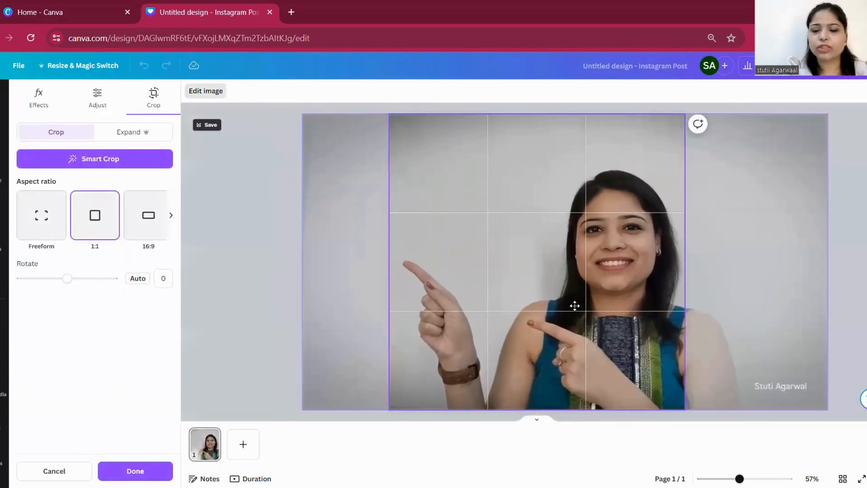
left_click(256, 269)
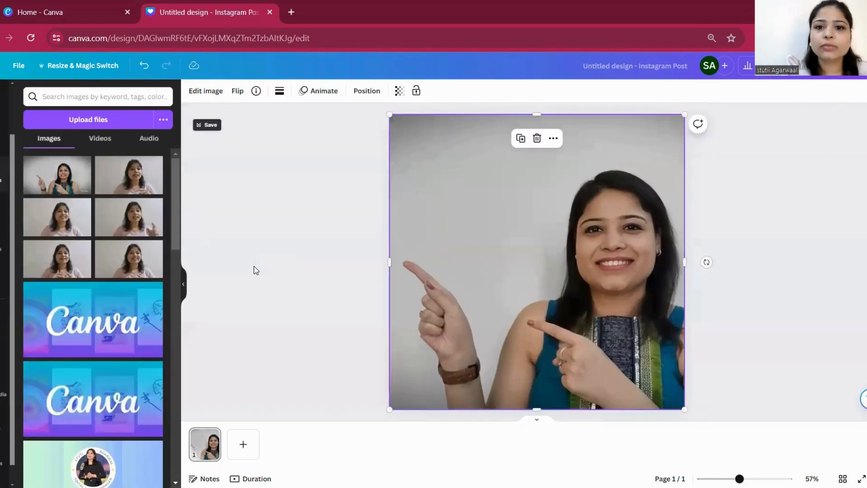
left_click(740, 305)
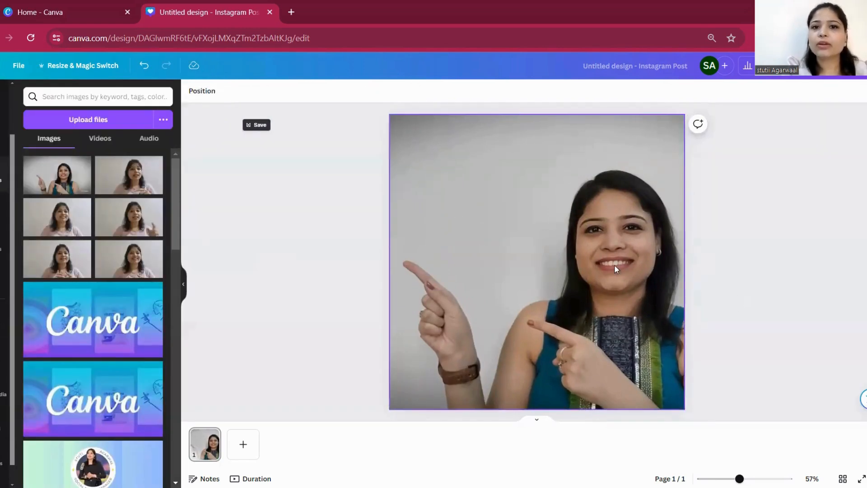
Remove the background from the photo of the pointing woman with BG Remover.
left_click(458, 186)
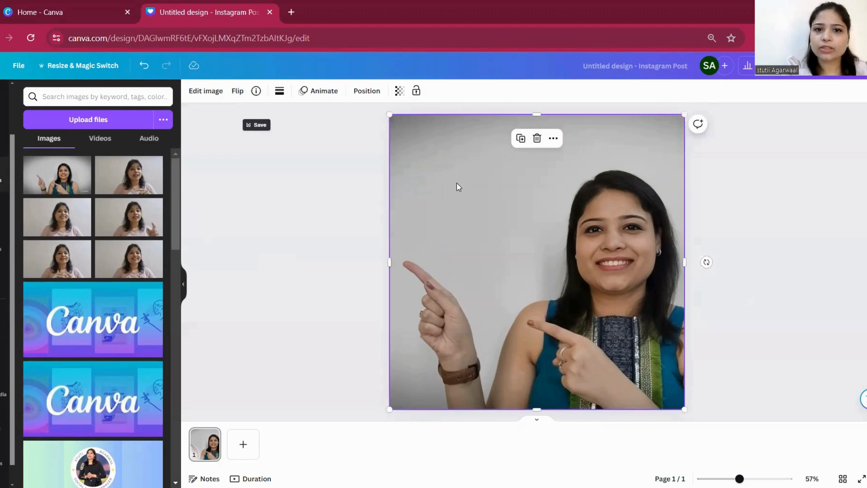
left_click(203, 93)
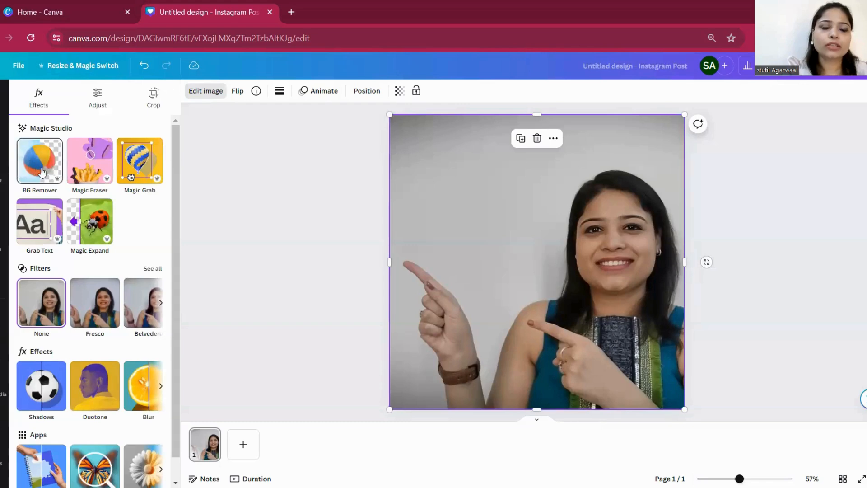
left_click(41, 172)
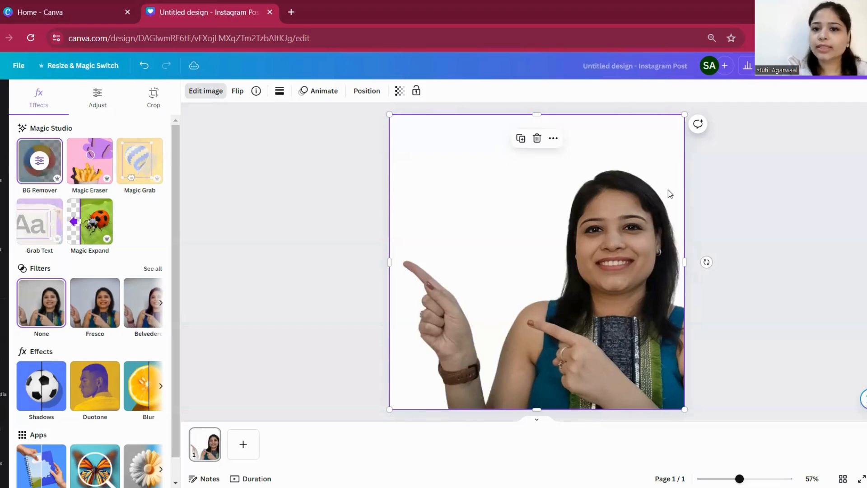
left_click(365, 205)
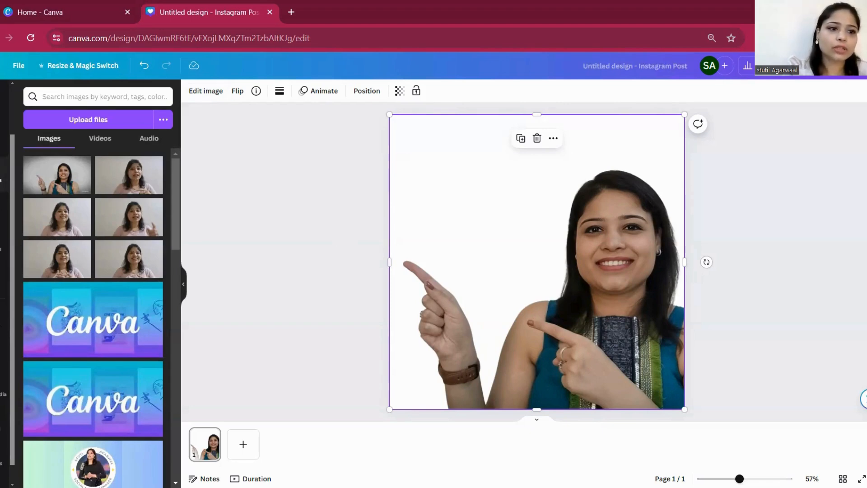
Search the photo library for "background" and browse the images.
left_click(4, 319)
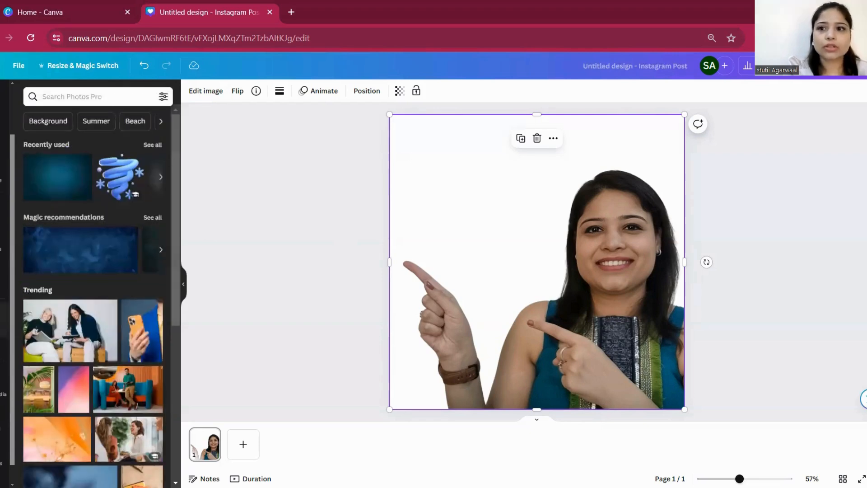
left_click(75, 97)
type("back")
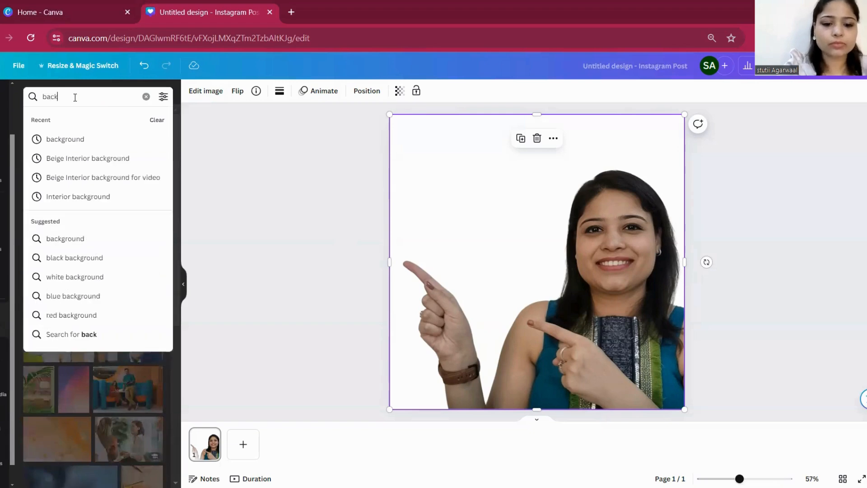
type("ground")
key("Return")
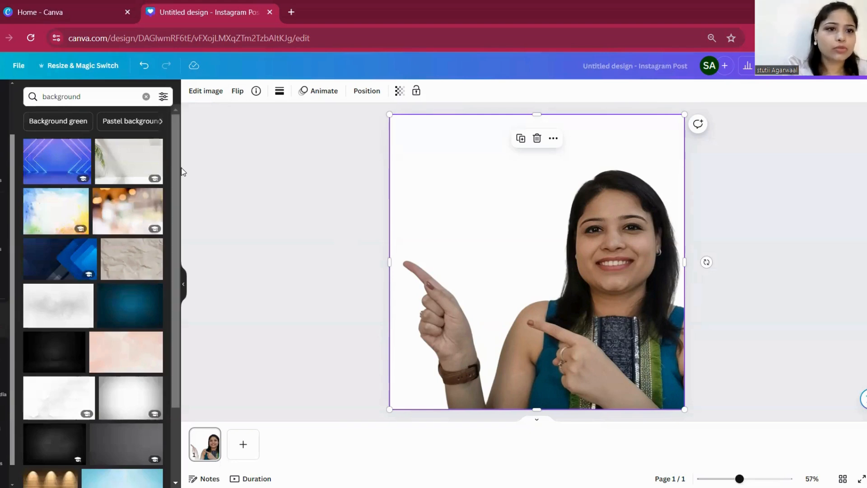
left_click_drag(175, 152, 174, 239)
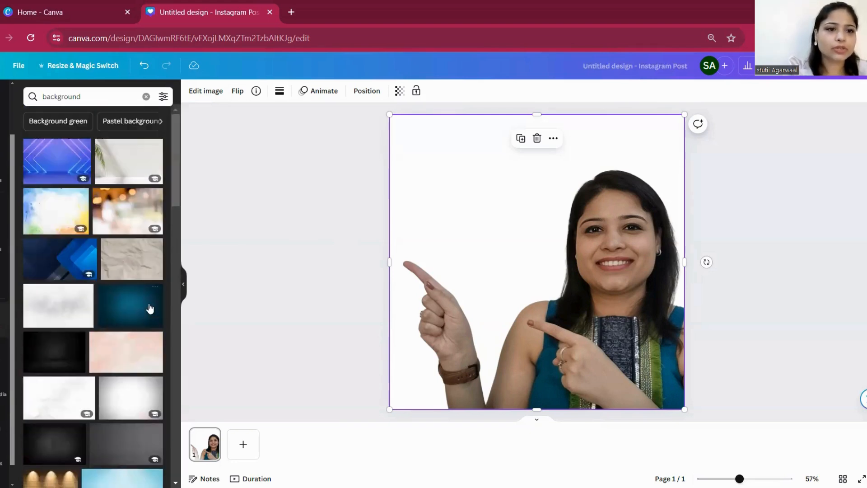
Insert the dark teal gradient image and set it as the page background behind the woman.
left_click(133, 318)
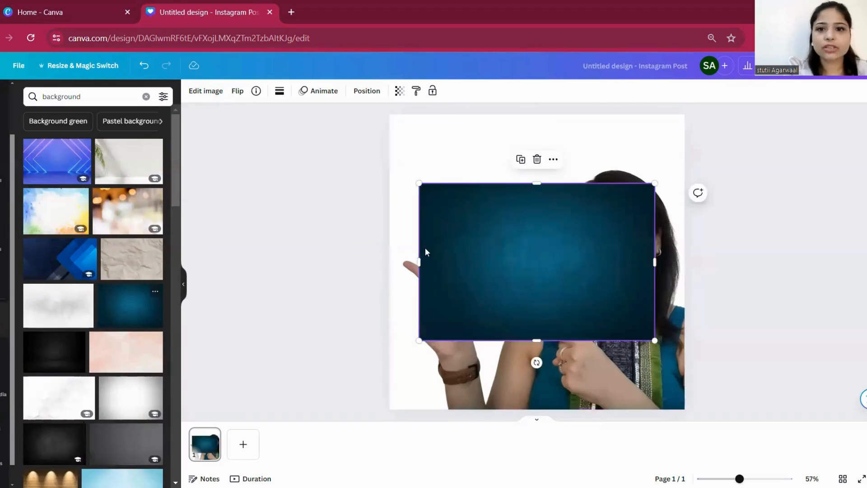
right_click(481, 227)
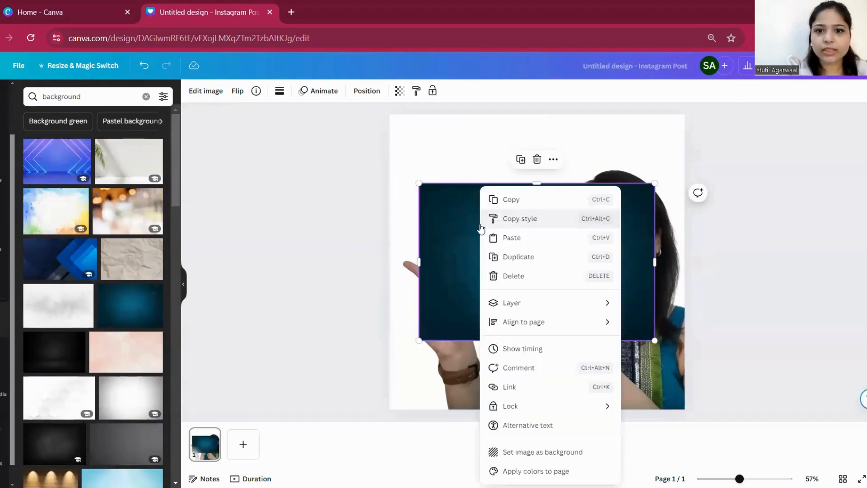
left_click(532, 453)
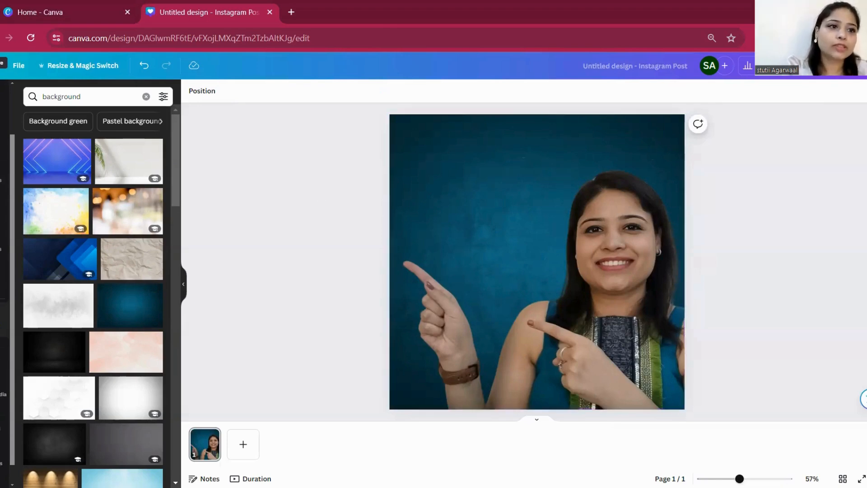
left_click(1, 104)
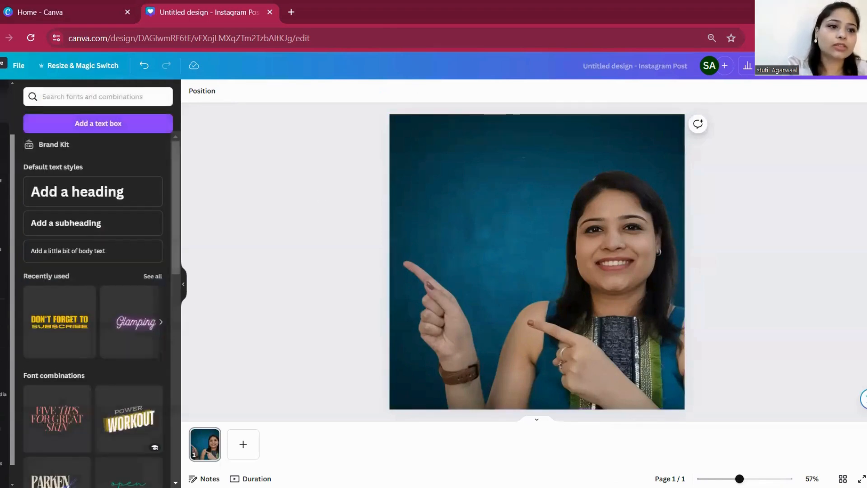
left_click(159, 278)
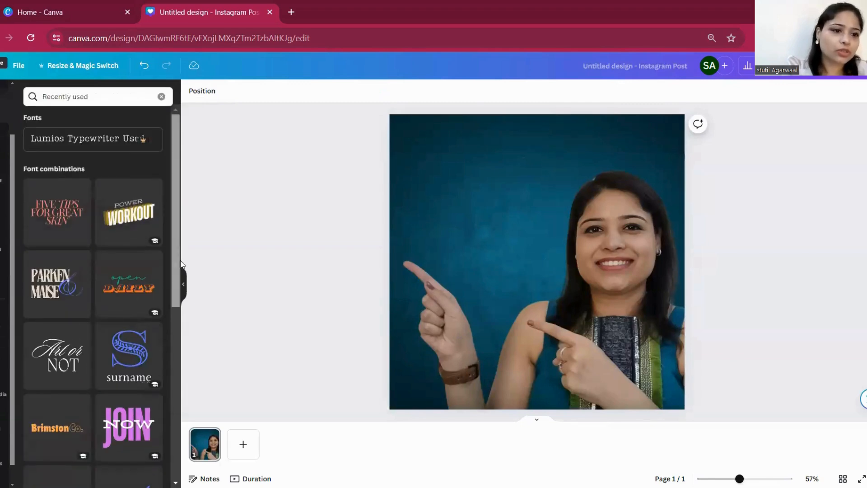
left_click_drag(181, 264, 185, 206)
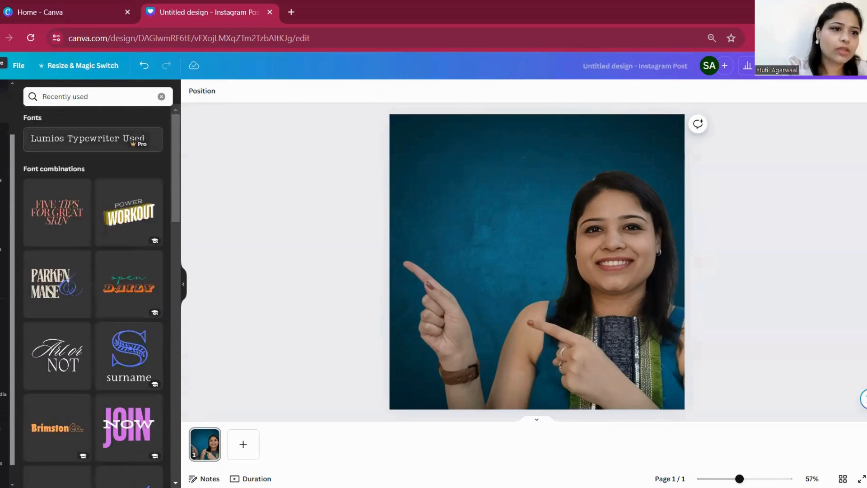
Add the recently used "DON'T FORGET TO SUBSCRIBE" font combination, shrink it to about 543 by 124, and place it above the pointing hand.
left_click(2, 108)
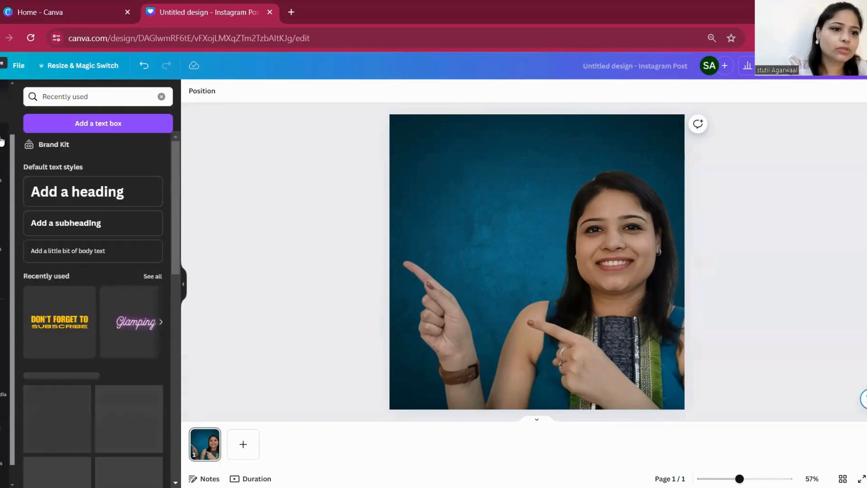
left_click(57, 328)
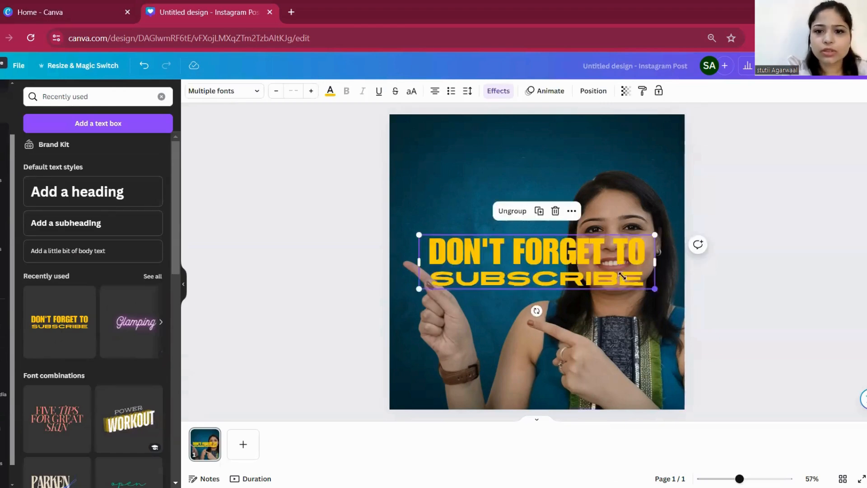
left_click_drag(622, 275, 572, 262)
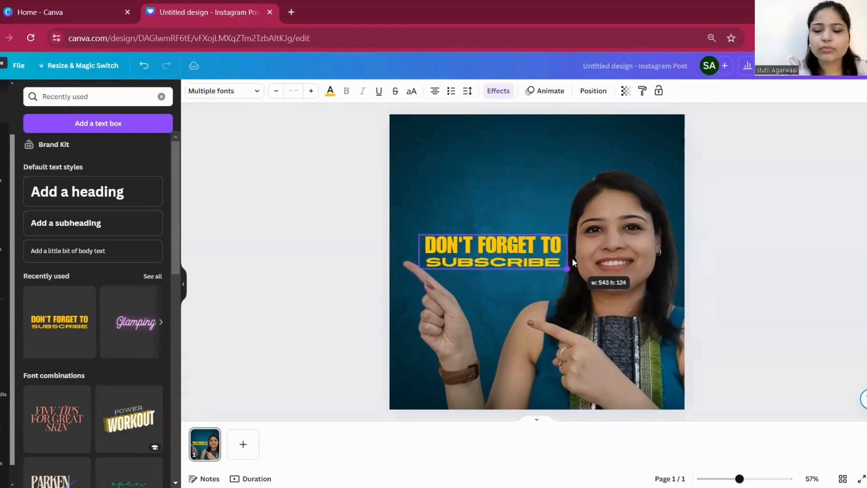
left_click_drag(465, 234, 458, 193)
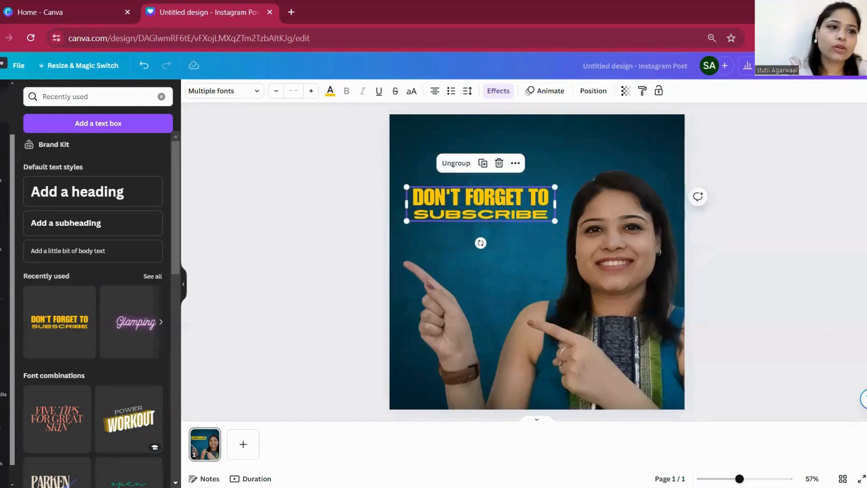
Insert the round "Designing Life at Canva" logo from the uploaded images onto the page.
left_click(2, 173)
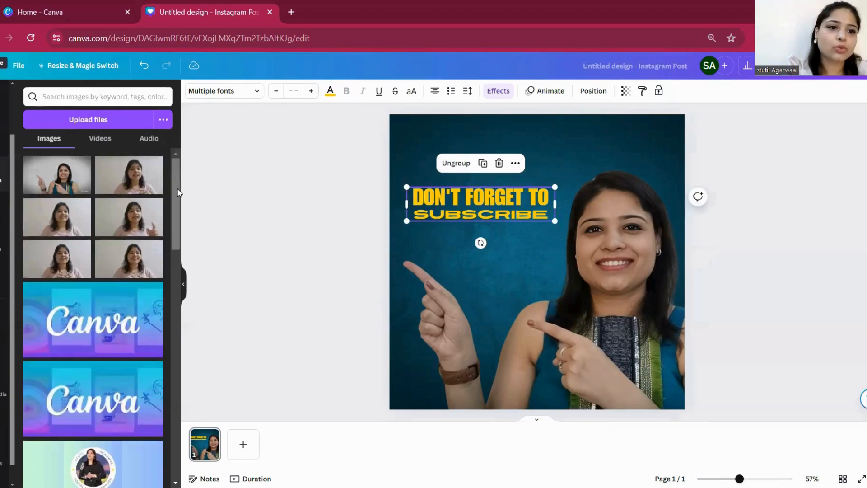
left_click_drag(177, 176, 193, 357)
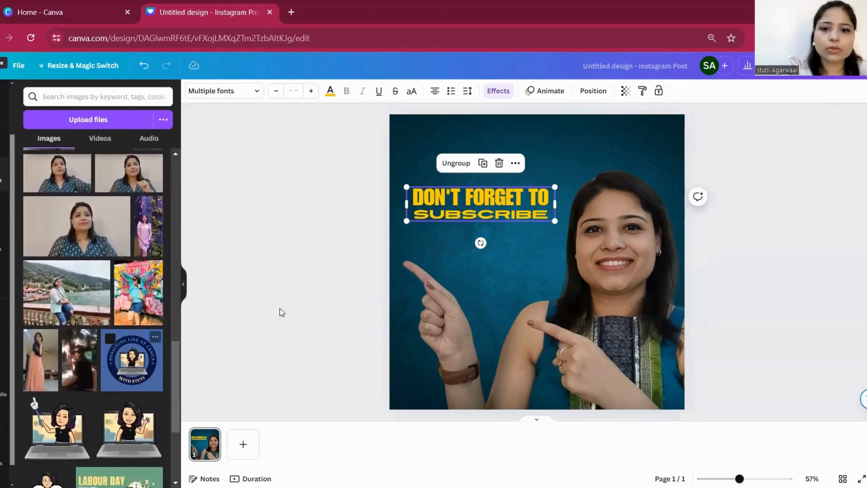
left_click_drag(542, 273, 542, 300)
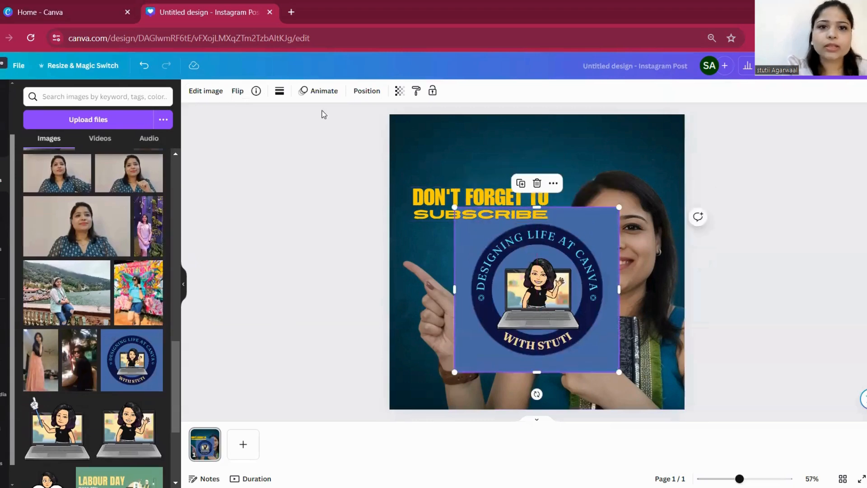
Remove the logo's blue background, then shrink the logo and centre it just above the "DON'T FORGET TO SUBSCRIBE" text.
left_click(206, 93)
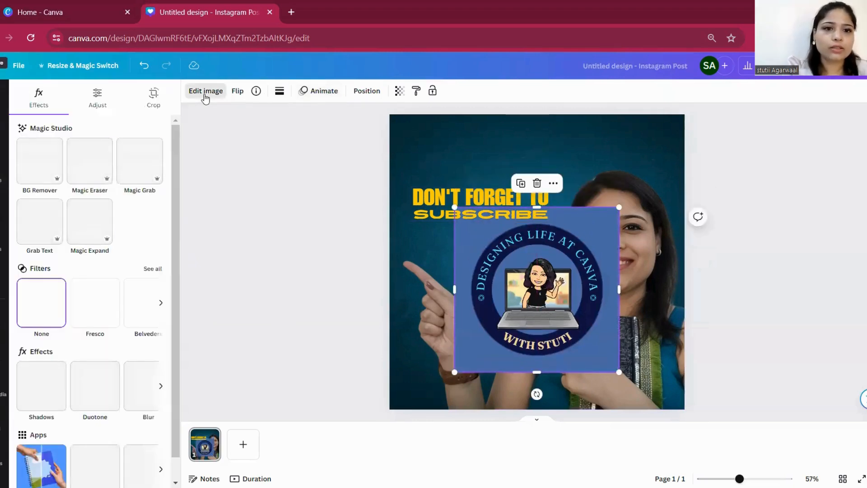
left_click(26, 169)
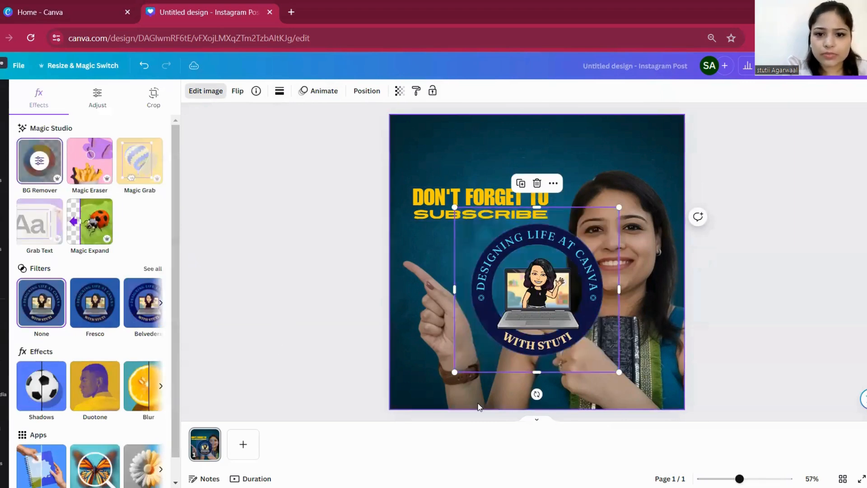
left_click_drag(476, 345, 481, 159)
left_click(324, 221)
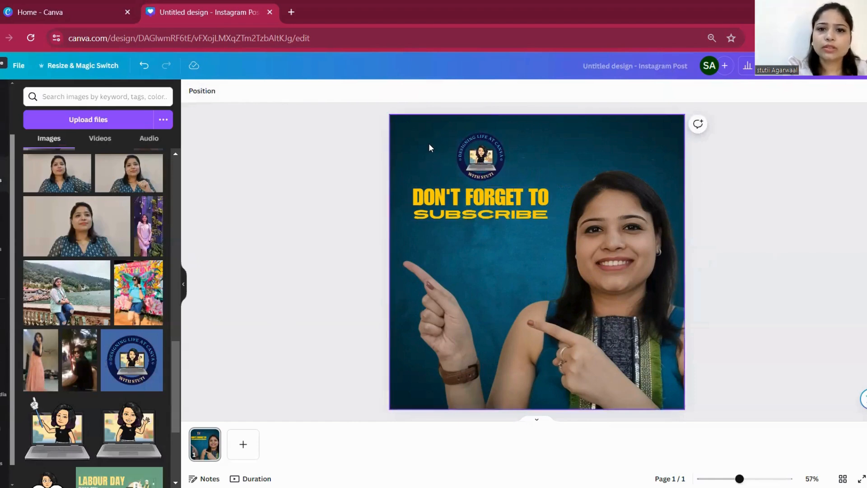
Select the logo and the "DON'T FORGET TO SUBSCRIBE" text together and move them slightly down.
left_click(526, 210)
left_click_drag(496, 187, 495, 199)
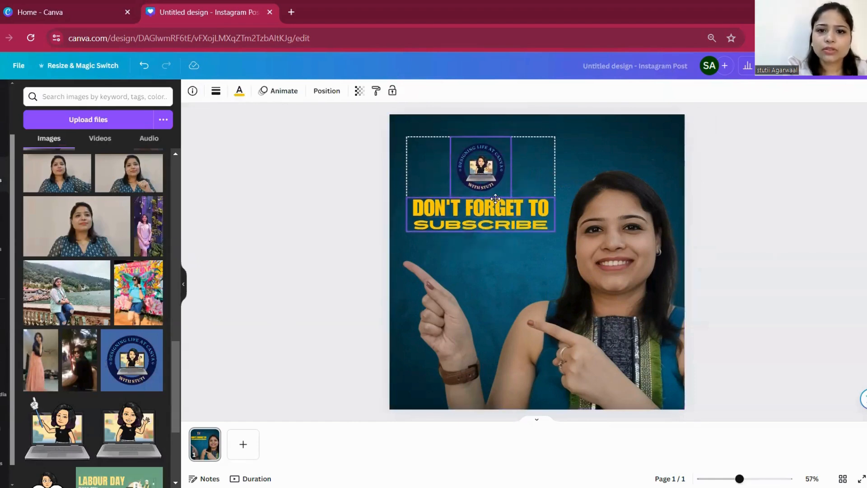
left_click(284, 258)
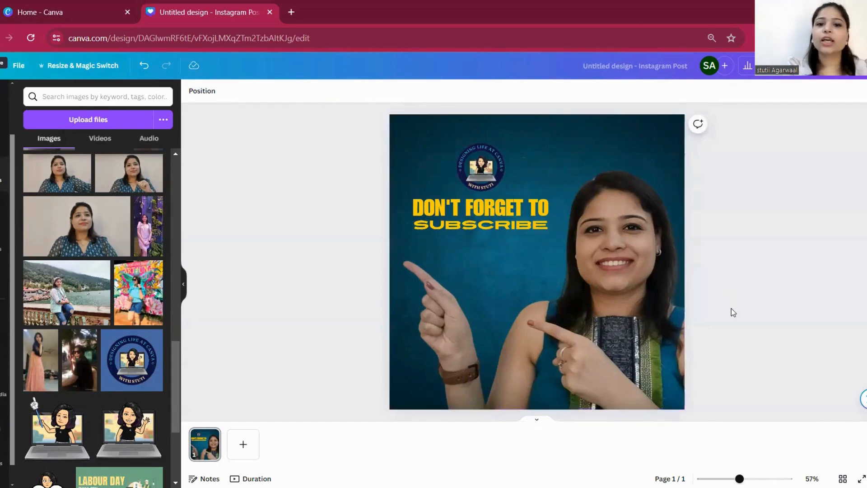
Add a blank second page to the design.
left_click(250, 444)
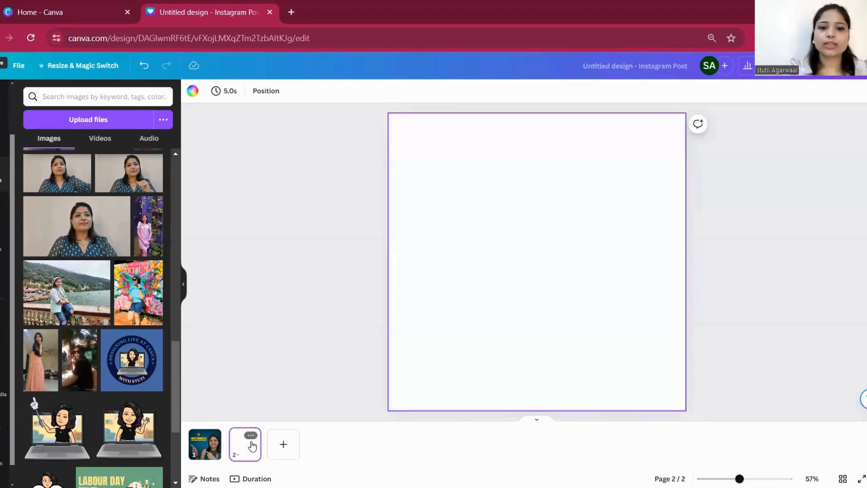
Insert the stock Tech video of a person wearing a VR headset against a purple background onto page 2.
left_click(558, 192)
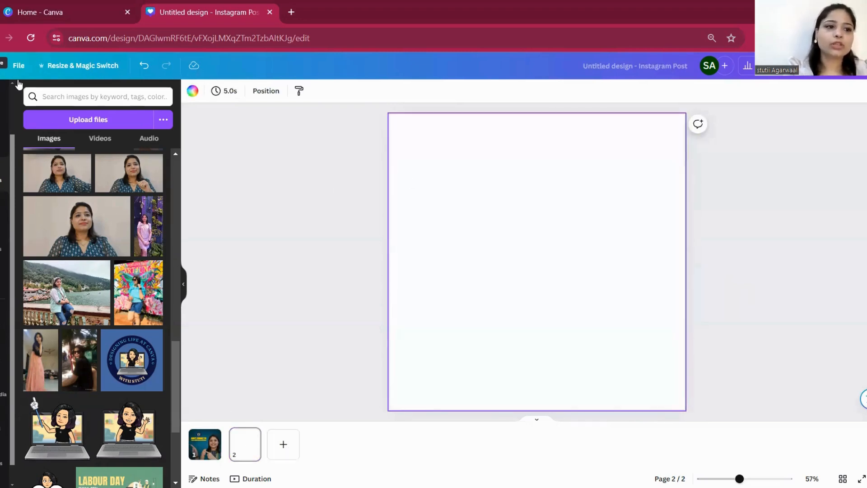
left_click(2, 340)
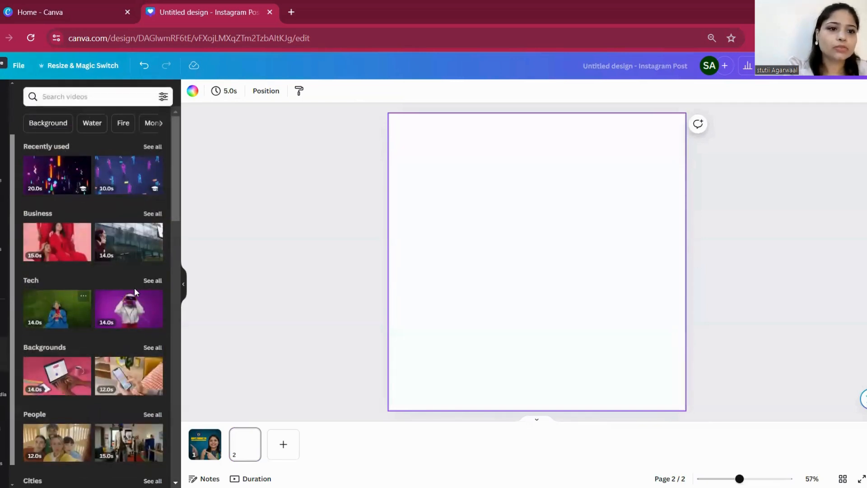
left_click(154, 280)
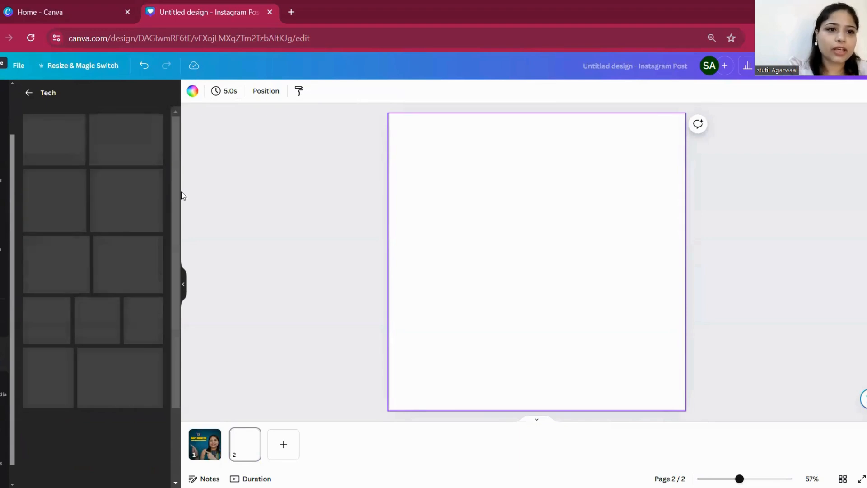
left_click_drag(179, 189, 185, 140)
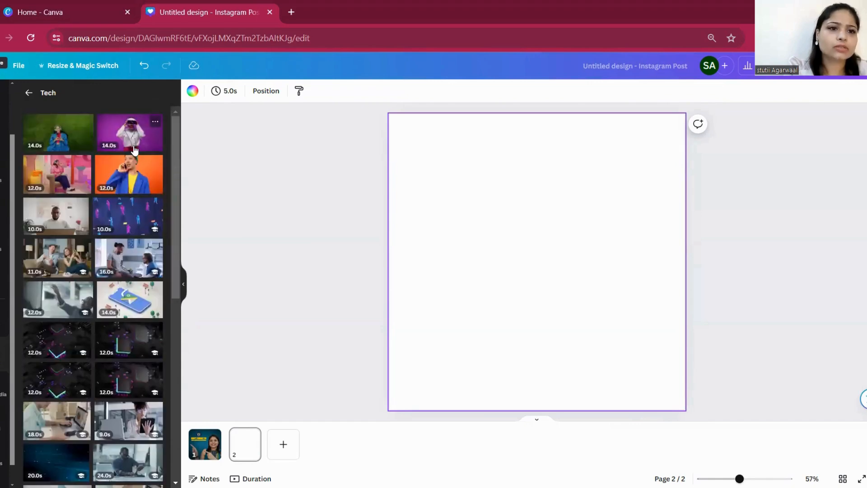
left_click(134, 149)
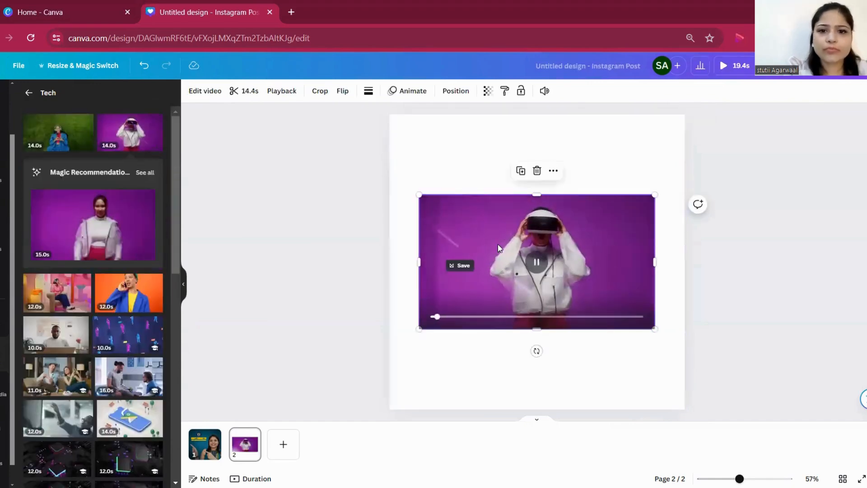
Move the VR headset video to the page's upper-left corner and enlarge it to fill the whole page.
left_click_drag(494, 217, 465, 136)
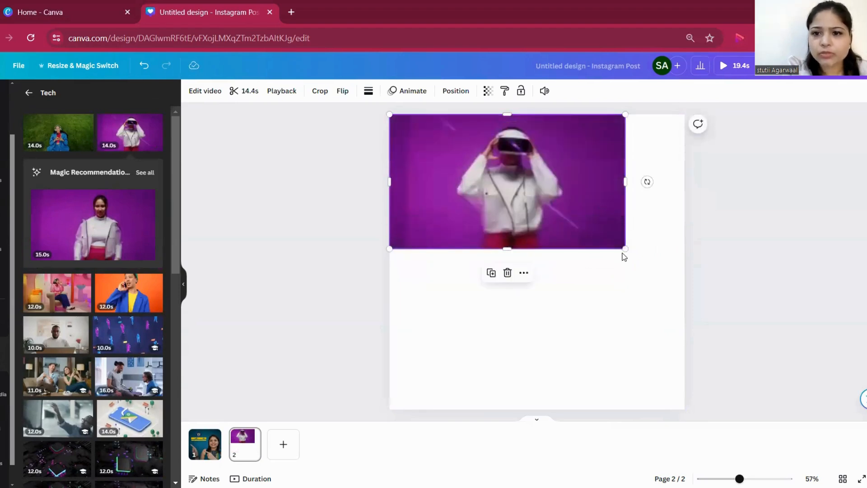
left_click_drag(635, 256, 684, 284)
left_click_drag(534, 284, 535, 413)
left_click(746, 307)
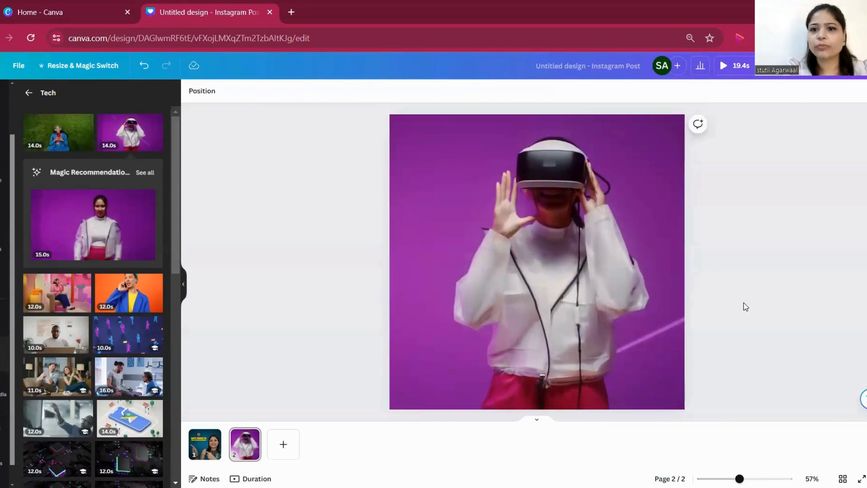
Remove the purple background from the VR headset video and enlarge it slightly past the page's upper-right corner.
left_click(457, 186)
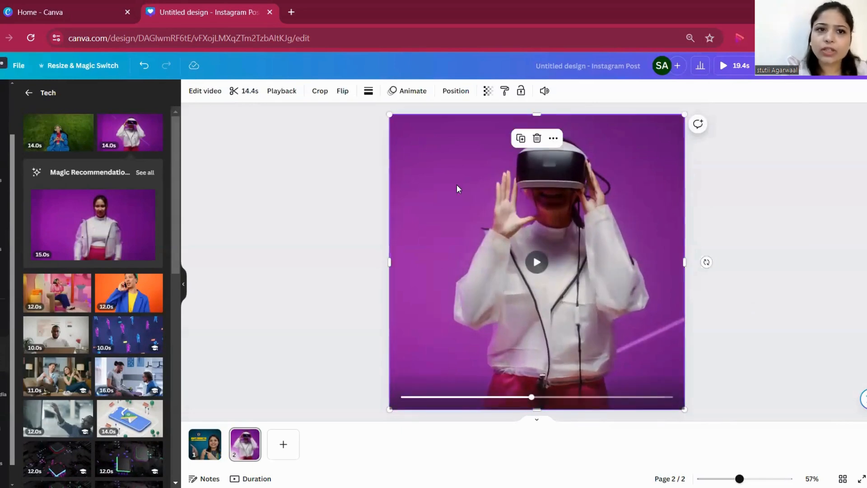
left_click(199, 97)
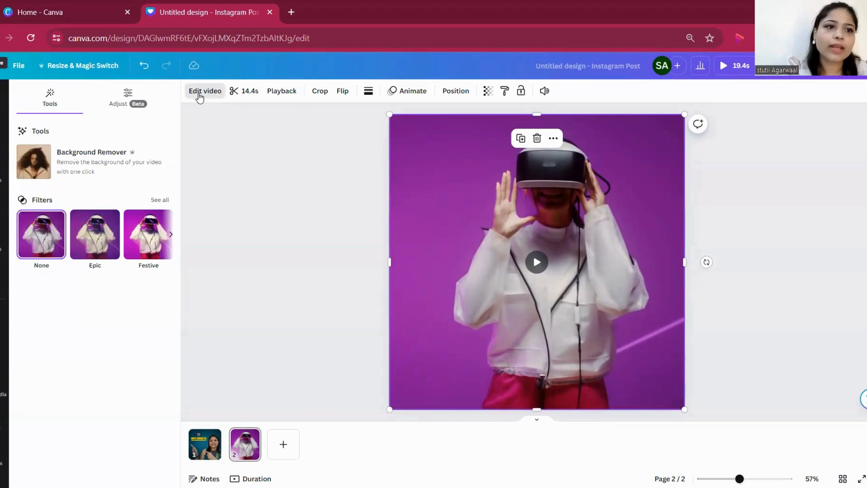
left_click(45, 167)
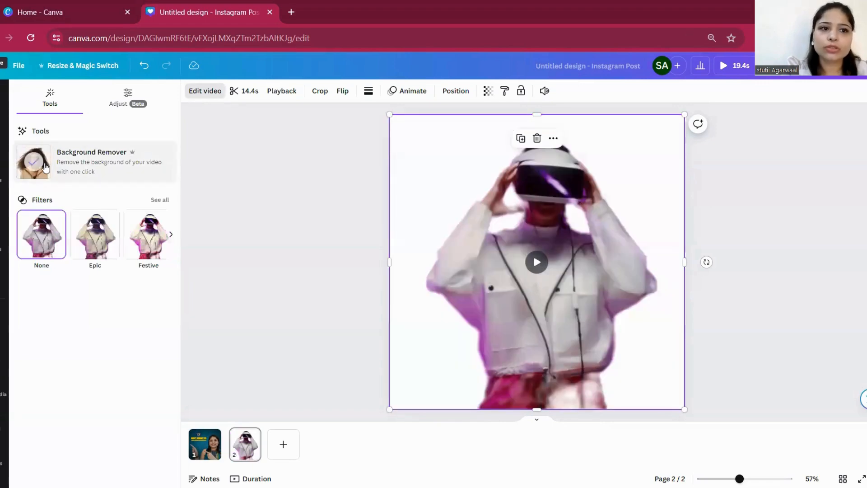
left_click(763, 325)
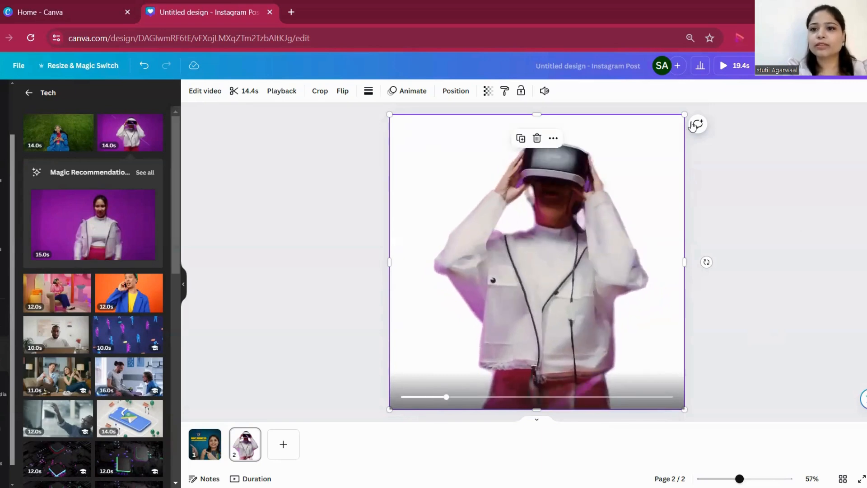
mouse_move(684, 114)
left_mouse_down()
mouse_move(658, 138)
mouse_move(688, 112)
left_mouse_up()
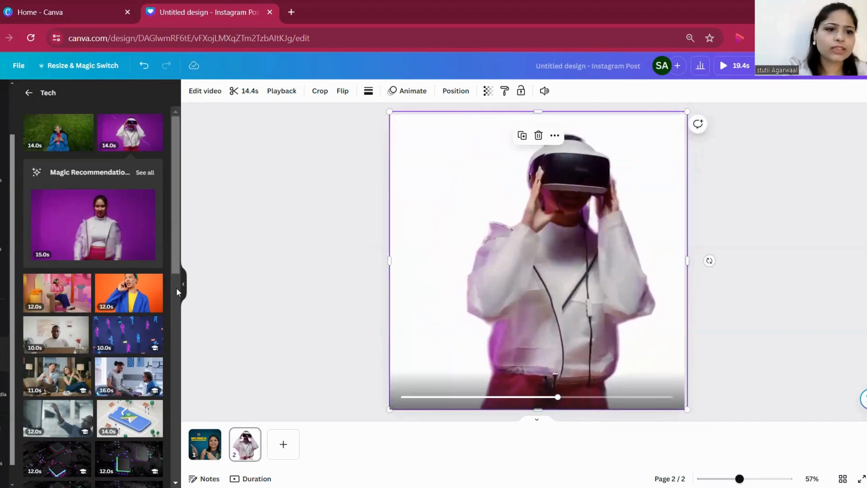
Insert the 10-second dark blue Tech video with pink and blue figures and set it as page 2's background.
scroll(128, 287, "down", 2)
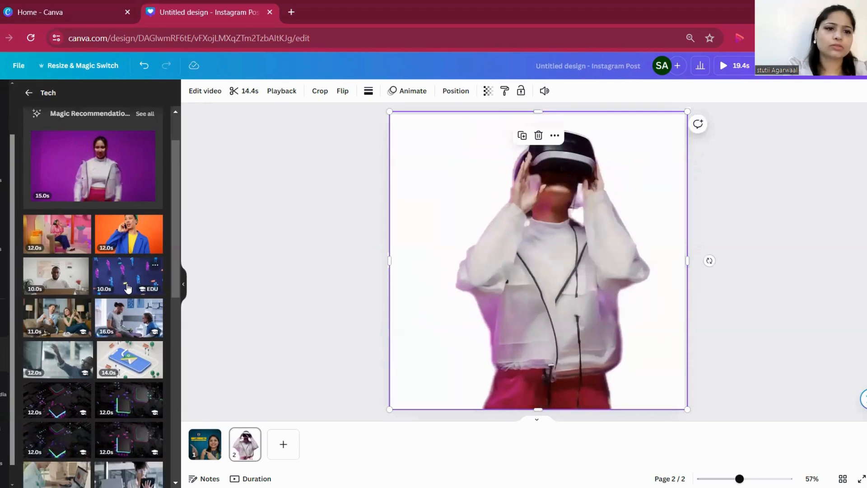
left_click(128, 285)
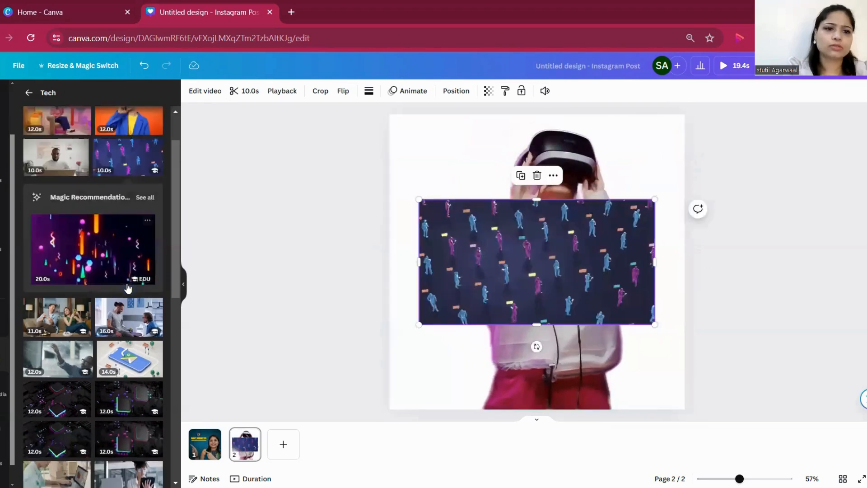
right_click(489, 251)
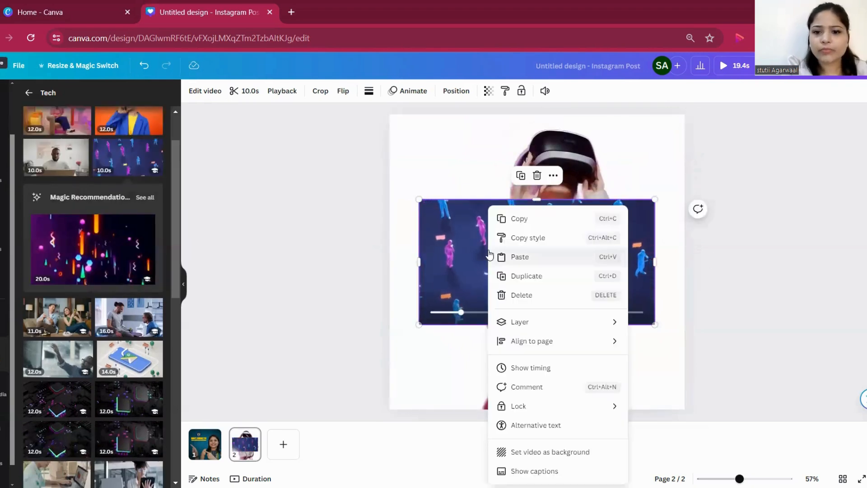
left_click(533, 453)
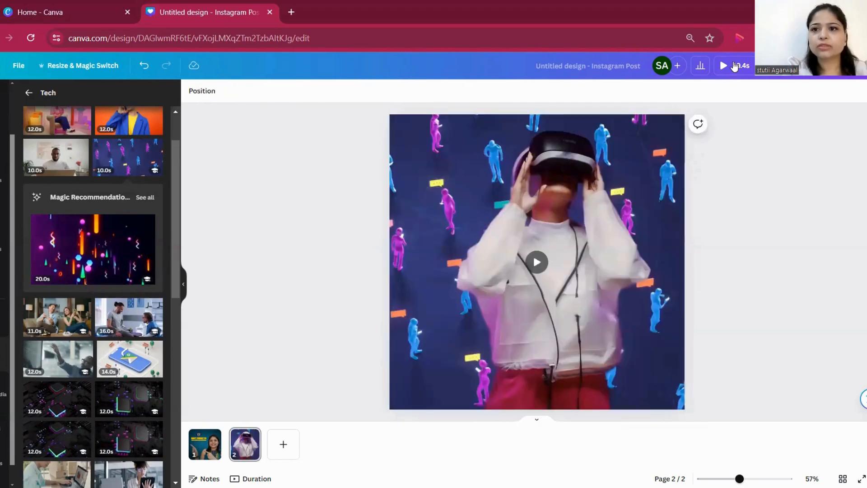
Preview the design, skipping ahead to check the VR headset video on page 2, and close the preview.
left_click(722, 67)
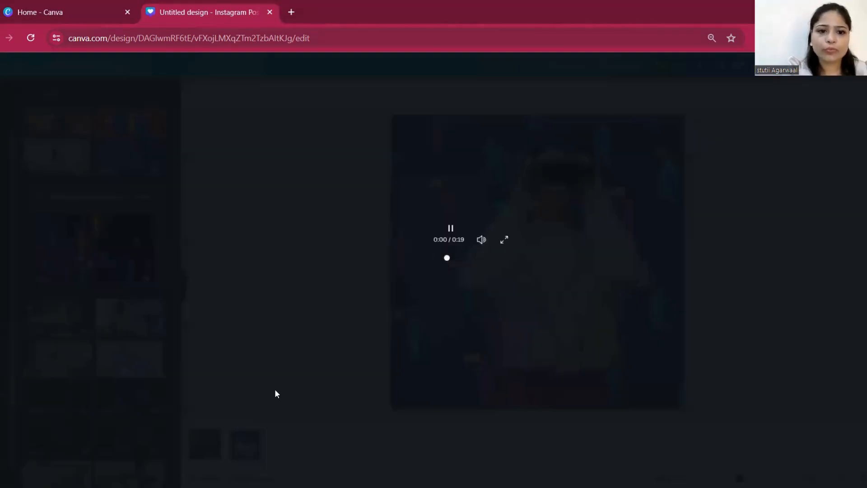
left_click(335, 438)
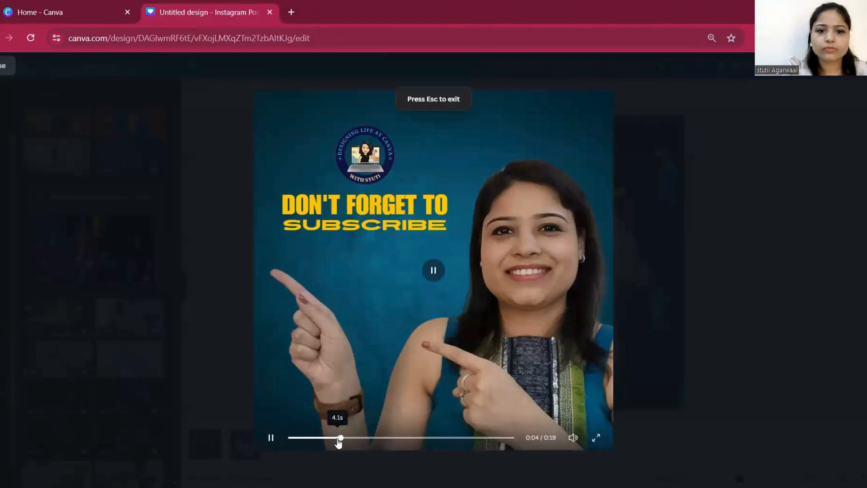
left_click(416, 442)
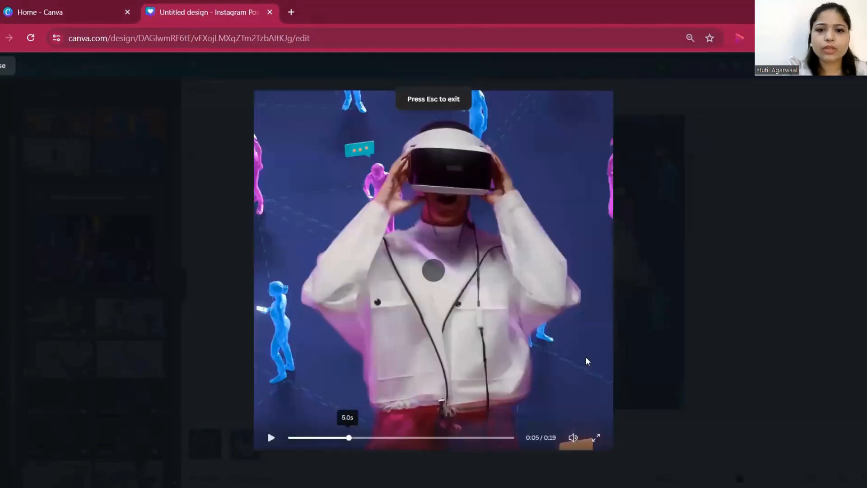
left_click(474, 275)
left_click(544, 289)
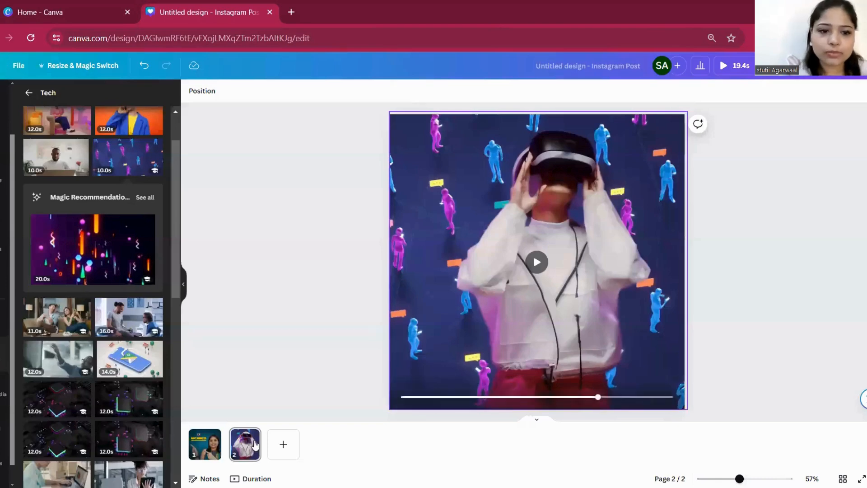
Duplicate page 2 and, on the copy, shrink the VR headset video toward the lower-right corner and delete the background video.
key("ctrl+d")
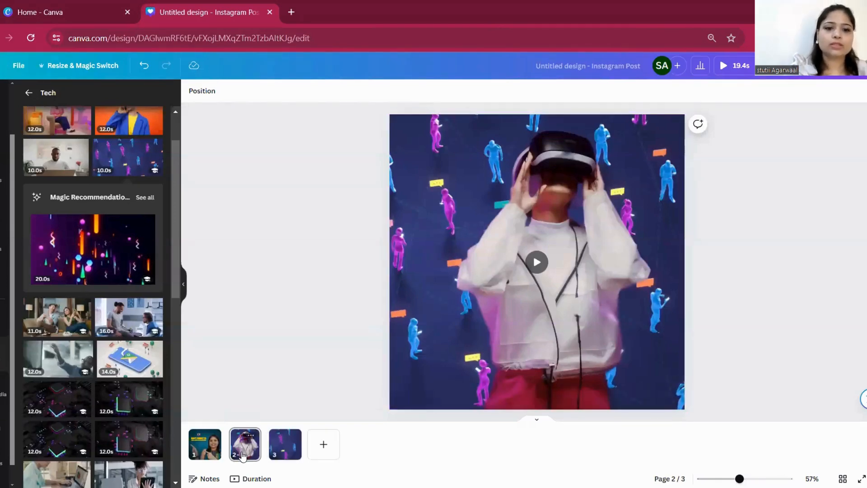
left_click(438, 274)
left_click(416, 161)
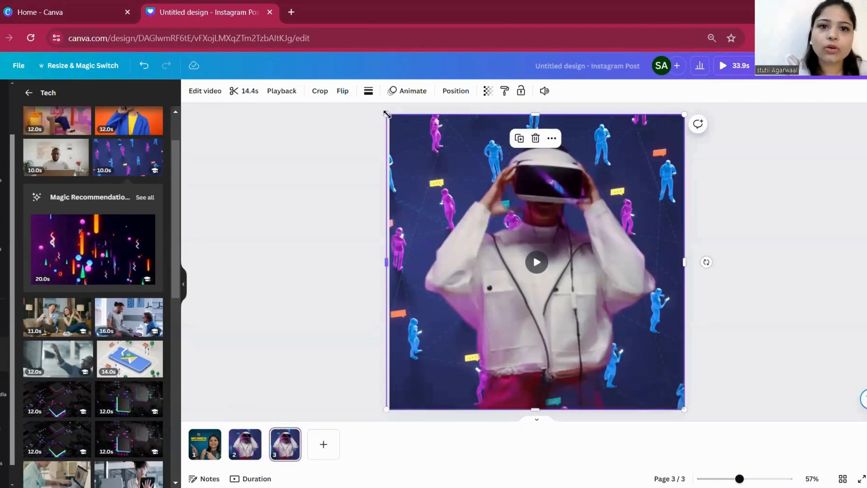
left_click_drag(387, 116, 445, 172)
left_click(415, 156)
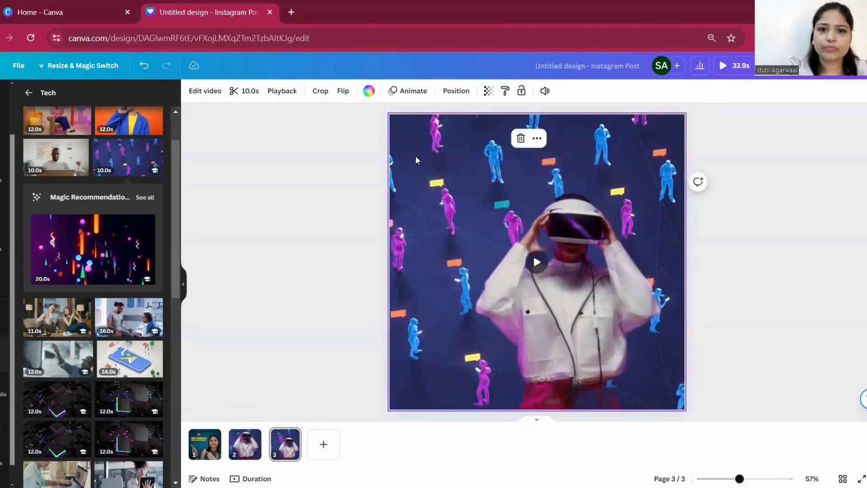
key("Delete")
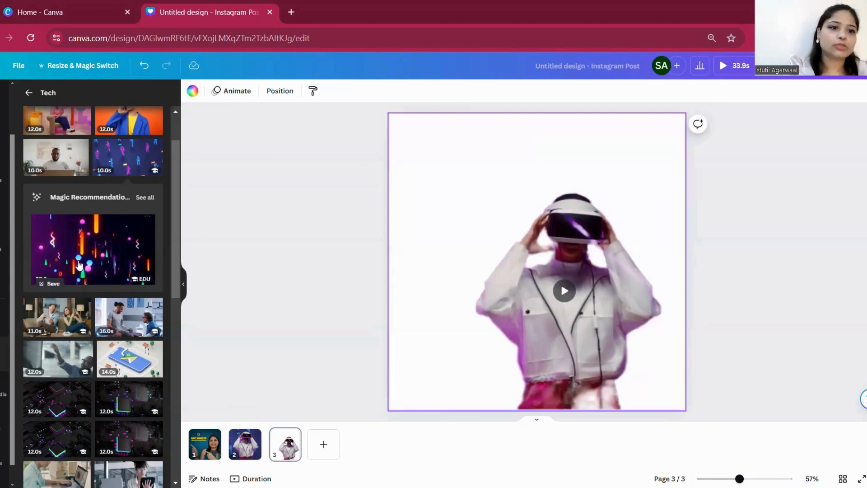
Set the 20-second neon shapes video as page 3's background and enlarge the VR headset video to nearly fill the page.
left_click(93, 249)
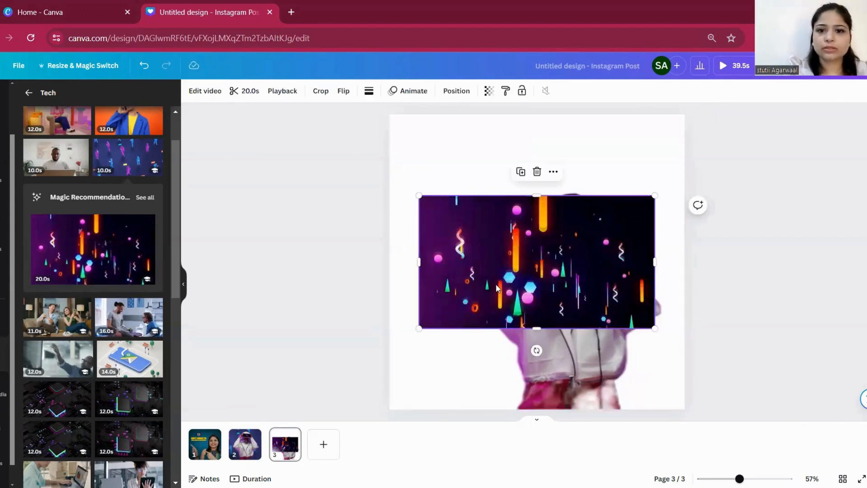
right_click(497, 207)
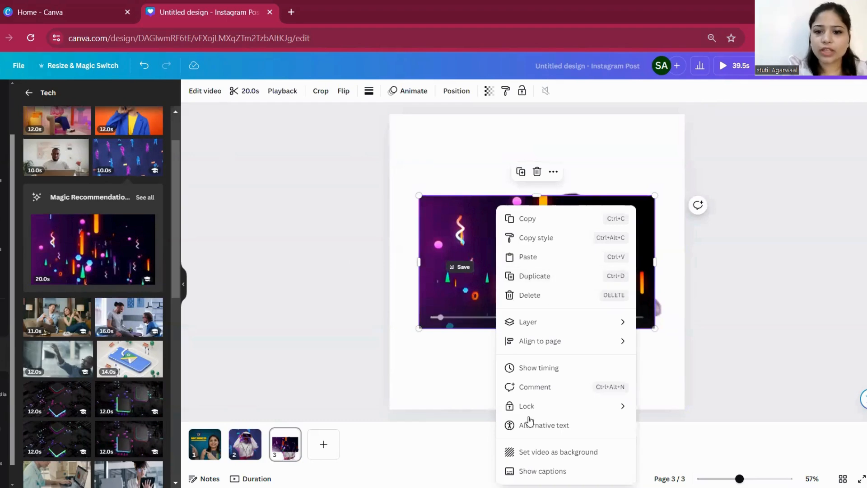
left_click(531, 452)
left_click(551, 279)
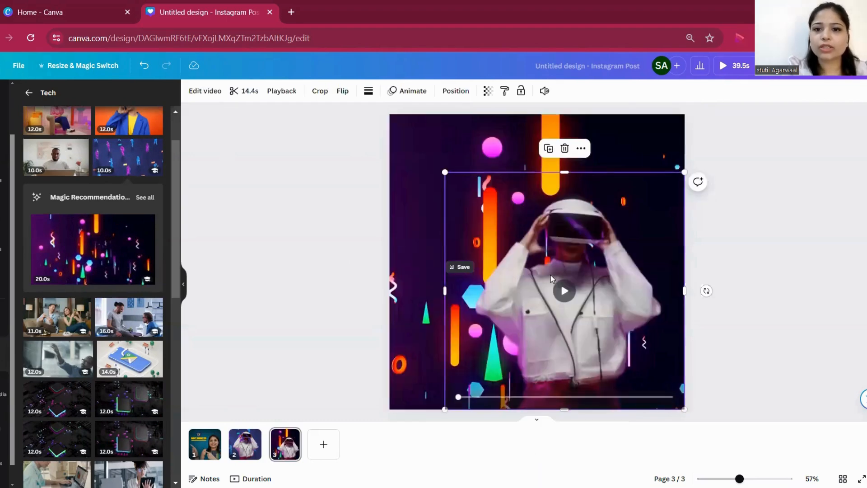
left_click_drag(445, 172, 390, 117)
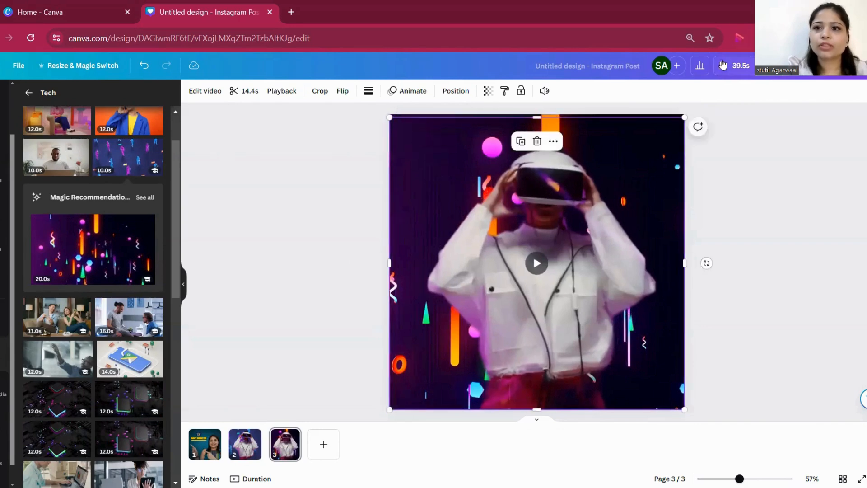
Preview the design, skipping ahead to check page 3 with its neon shapes background, and close the preview.
left_click(733, 66)
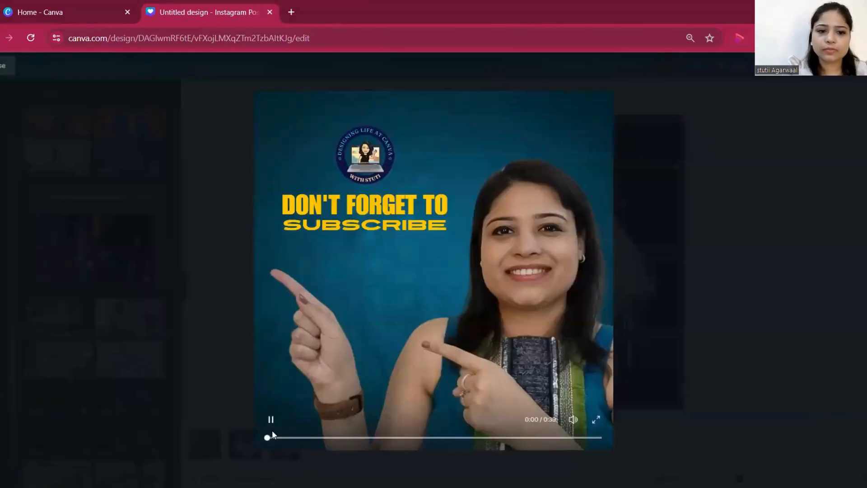
left_click_drag(301, 438, 432, 433)
left_click(438, 437)
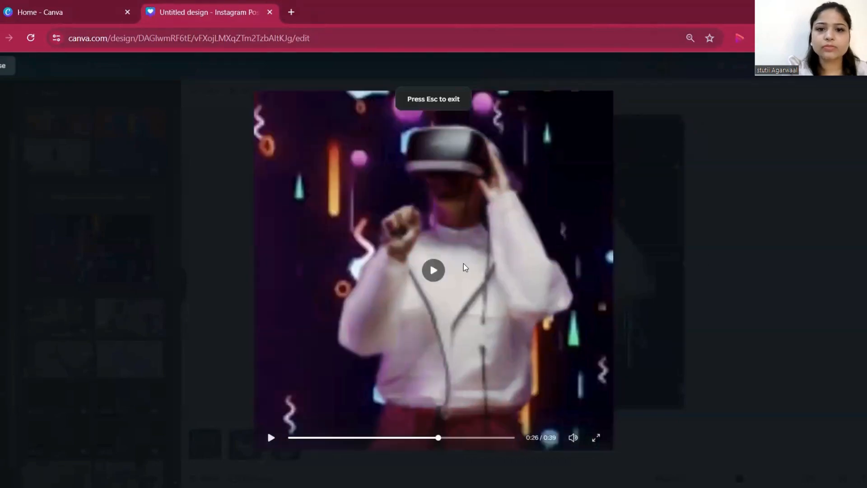
left_click(433, 270)
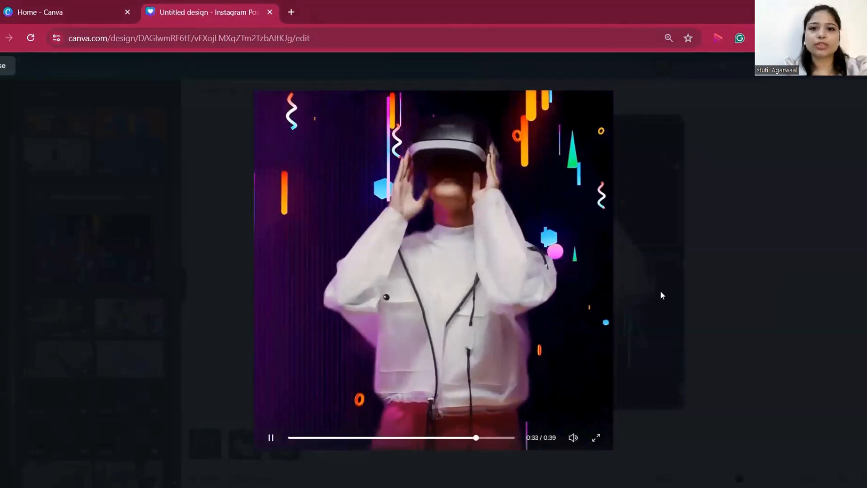
left_click(227, 248)
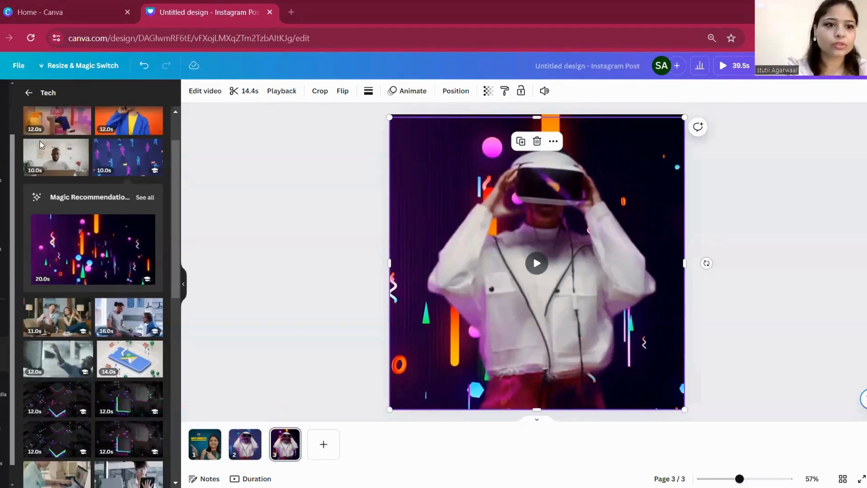
Add a blank fourth page and clear the "background" search in the photo library.
key("ctrl+Return")
scroll(162, 151, "up", 2)
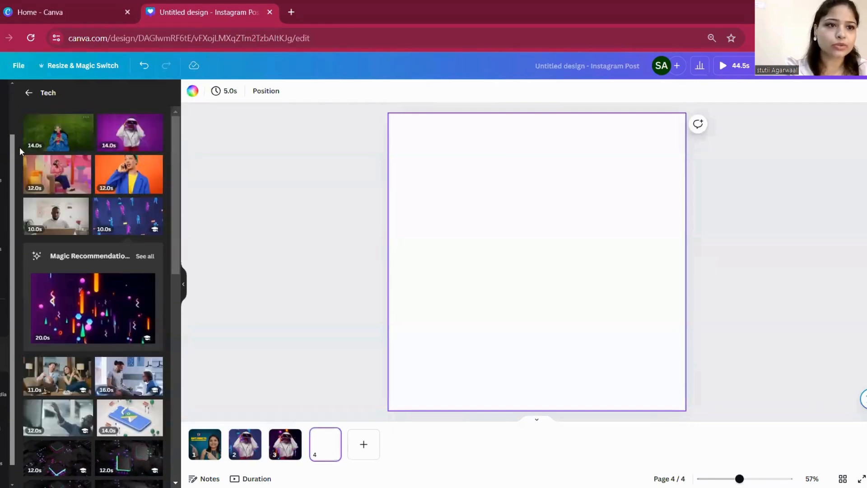
left_click(28, 92)
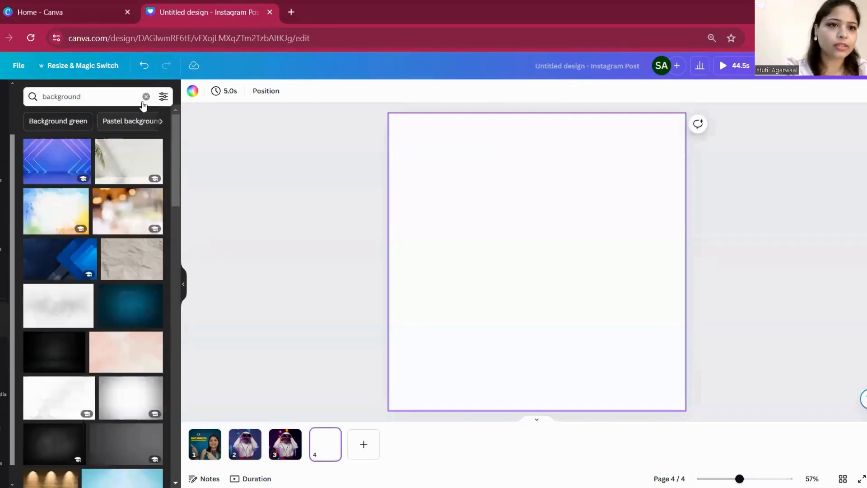
left_click(146, 97)
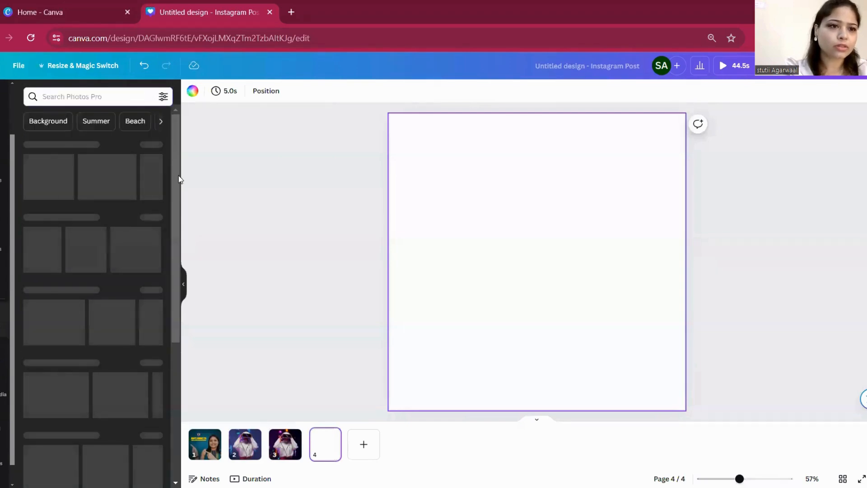
Add the trending photo of the man and woman in a blue booth to page 4 and enlarge it to fill the page.
left_click_drag(177, 175, 189, 258)
left_click(126, 248)
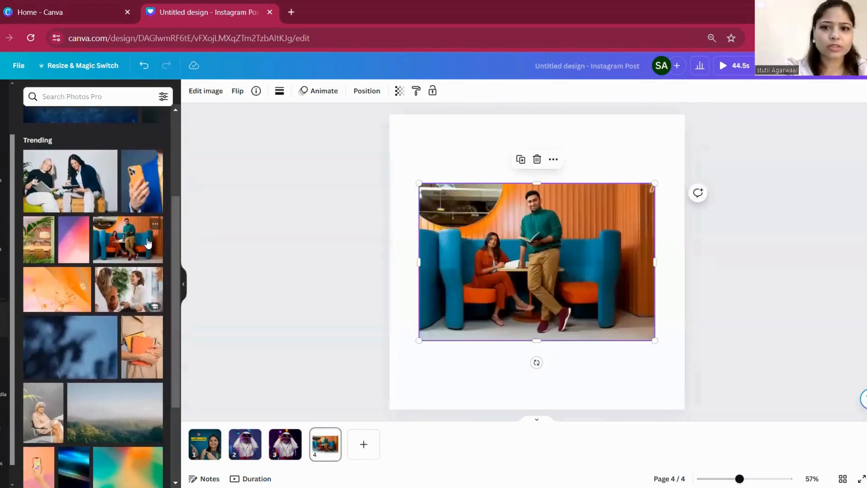
left_click_drag(558, 266, 531, 194)
left_click_drag(623, 267, 655, 350)
left_click_drag(532, 385, 523, 410)
left_click(289, 281)
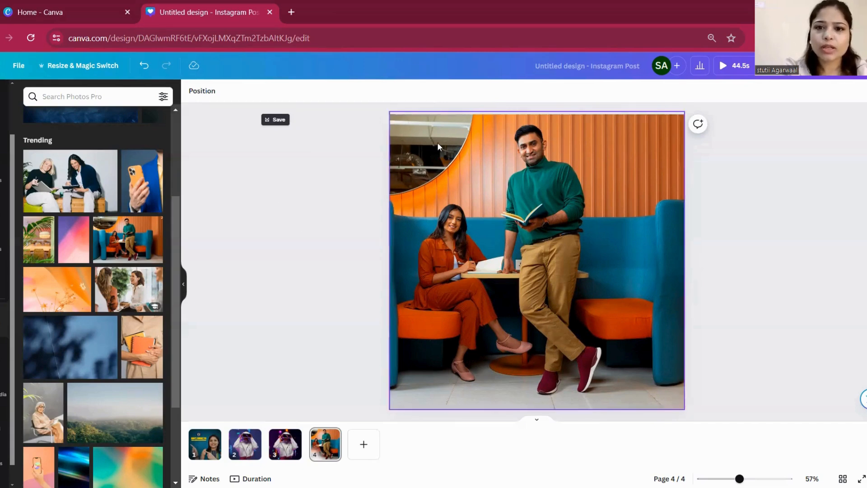
Remove the booth photo's background and shift the image within its crop frame to bring both people fully onto the page.
left_click(533, 231)
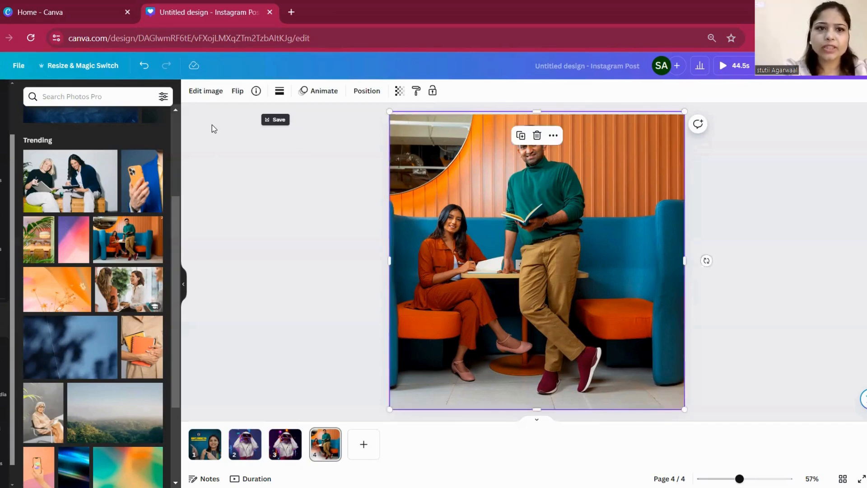
left_click(207, 92)
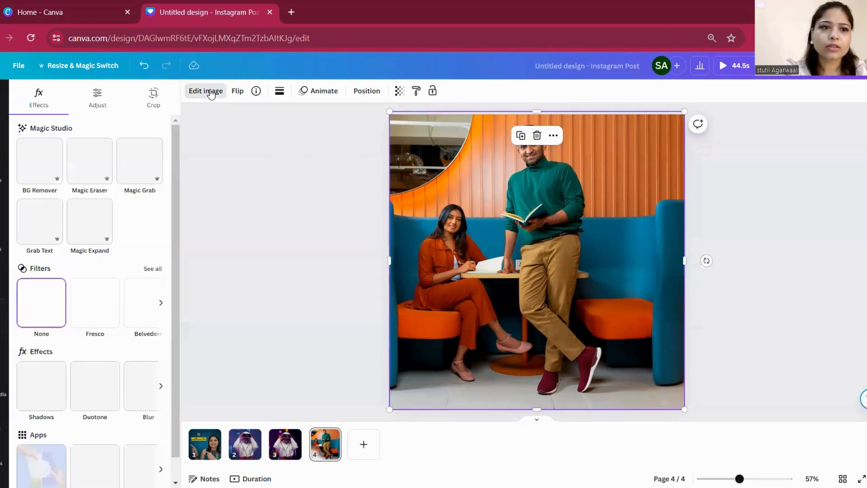
left_click(31, 170)
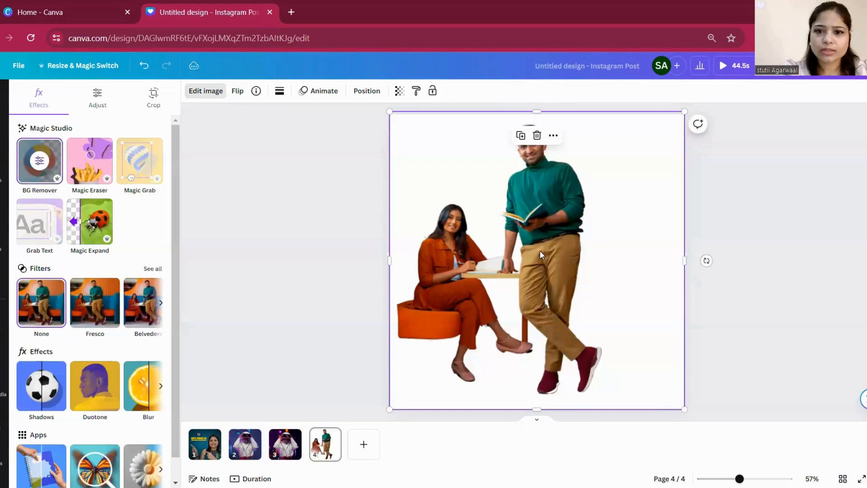
mouse_move(536, 254)
left_mouse_down()
mouse_move(538, 270)
mouse_move(527, 264)
mouse_move(537, 249)
mouse_move(538, 259)
left_mouse_up()
double_click(459, 242)
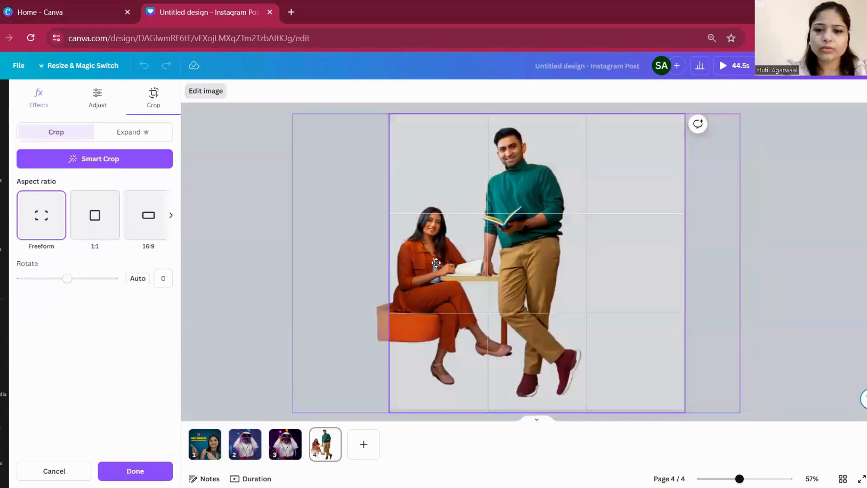
left_click_drag(438, 263, 449, 265)
left_click(210, 229)
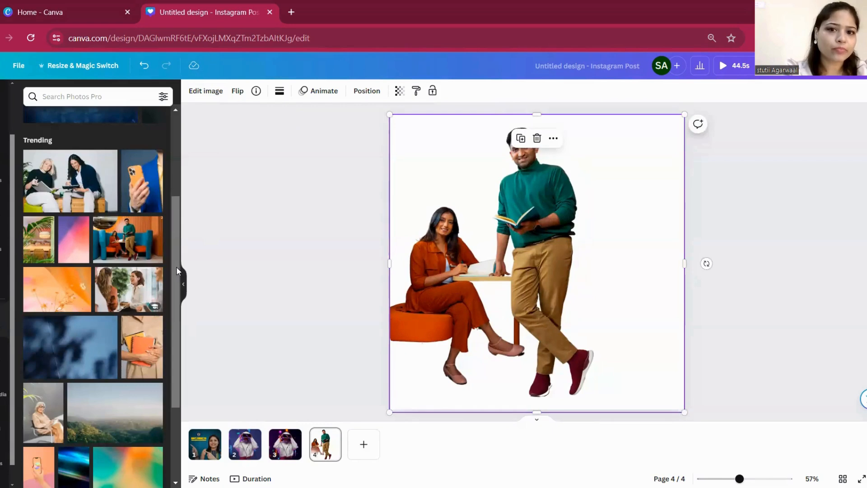
Search the photos for "living room" and set the white room with potted plants and a chair as page 4's background.
left_click_drag(175, 262, 178, 216)
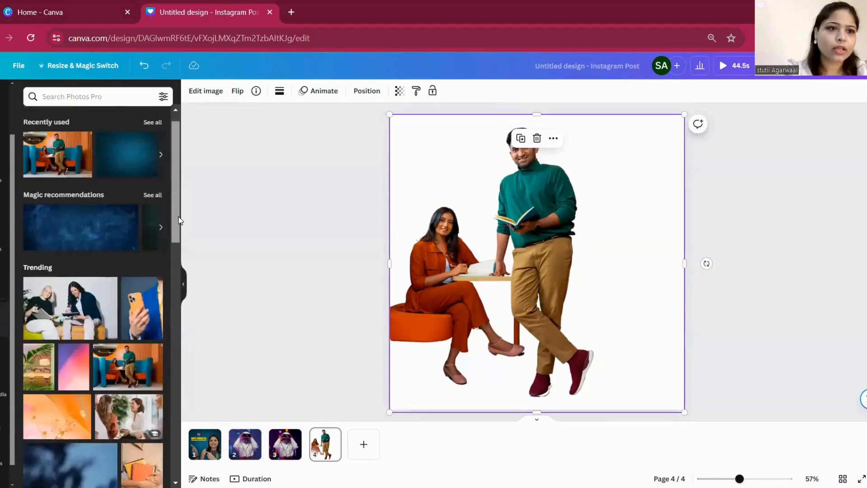
left_click(130, 97)
type("l")
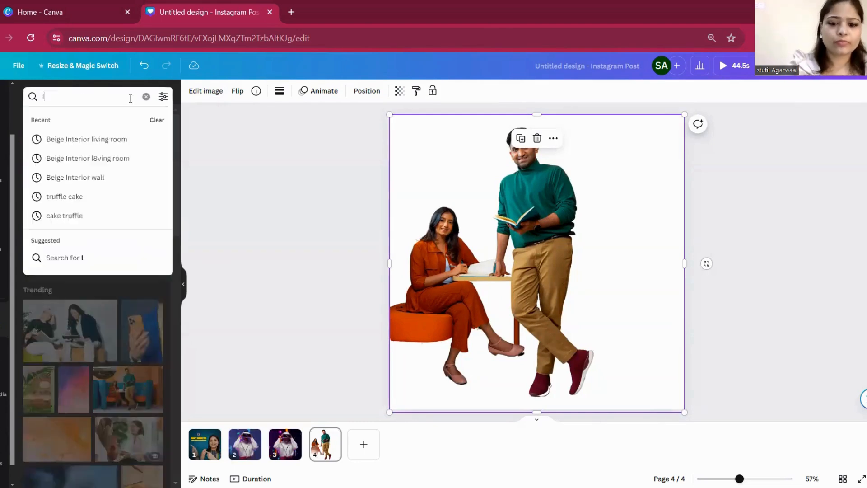
type("iving r")
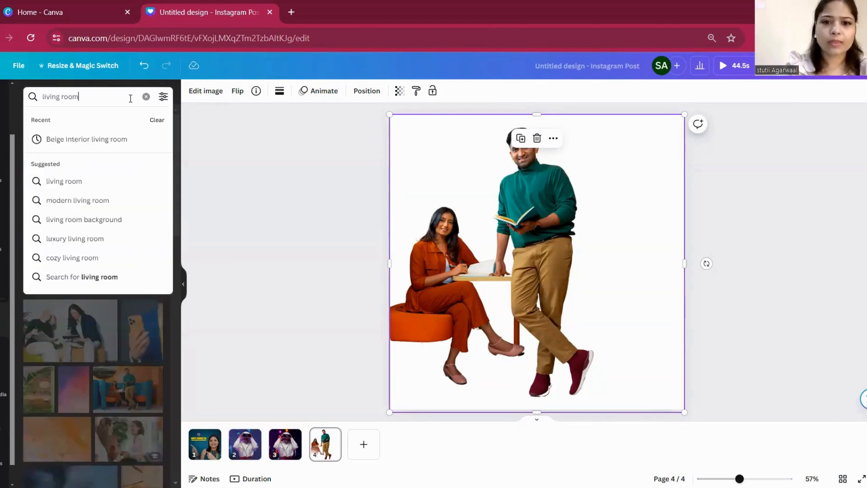
type("oom")
key("Return")
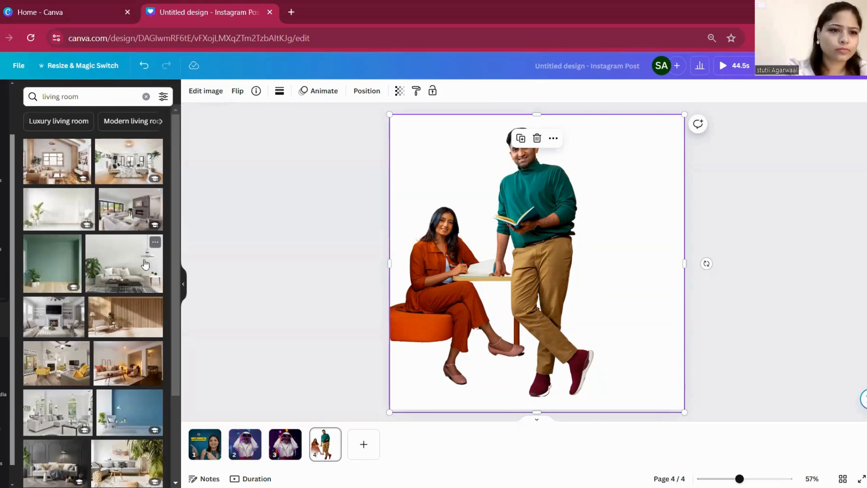
left_click(50, 219)
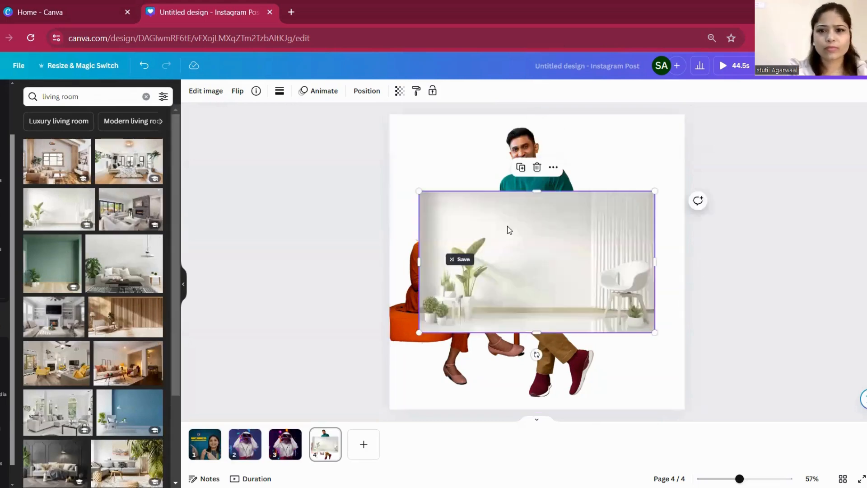
right_click(508, 231)
left_click(538, 450)
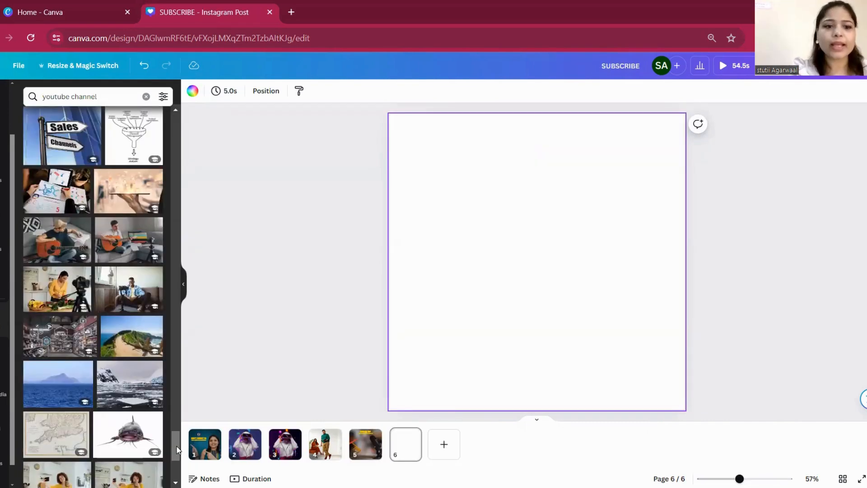
Add the "Sales Channels" signpost photo to page 6, align it with the page's upper-left corner and enlarge it to about 1,352 × 1,014.
left_click(62, 164)
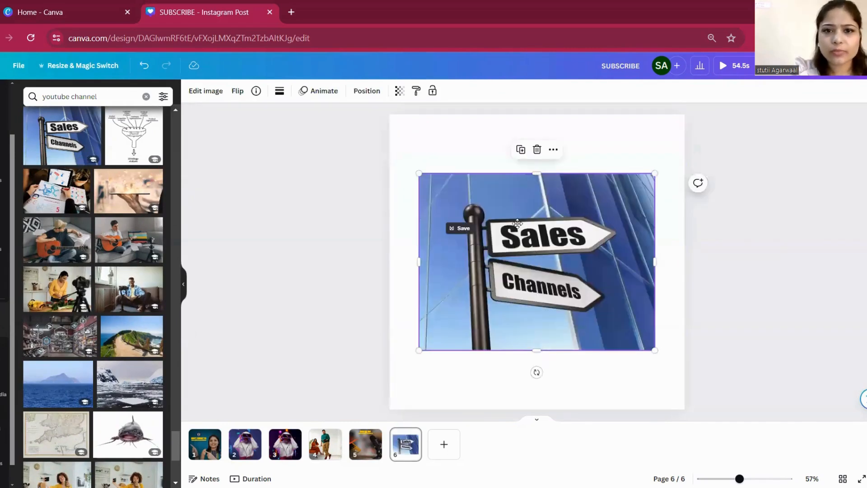
left_click_drag(518, 223, 488, 164)
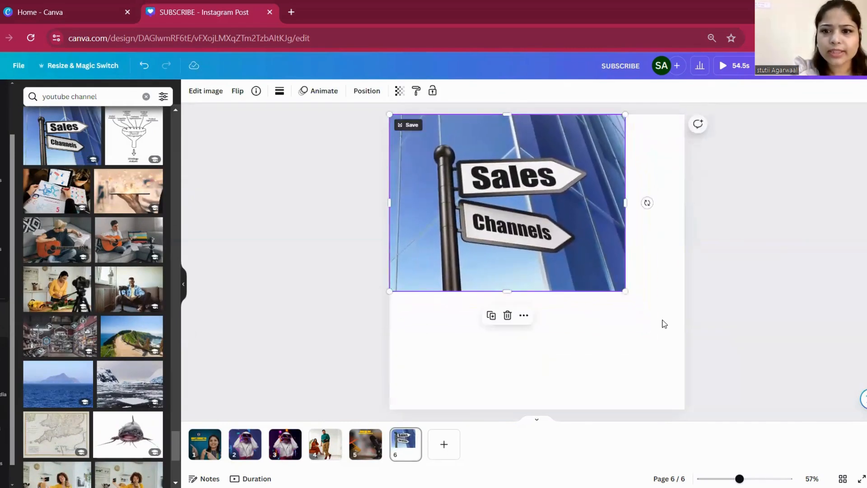
left_click_drag(626, 290, 726, 441)
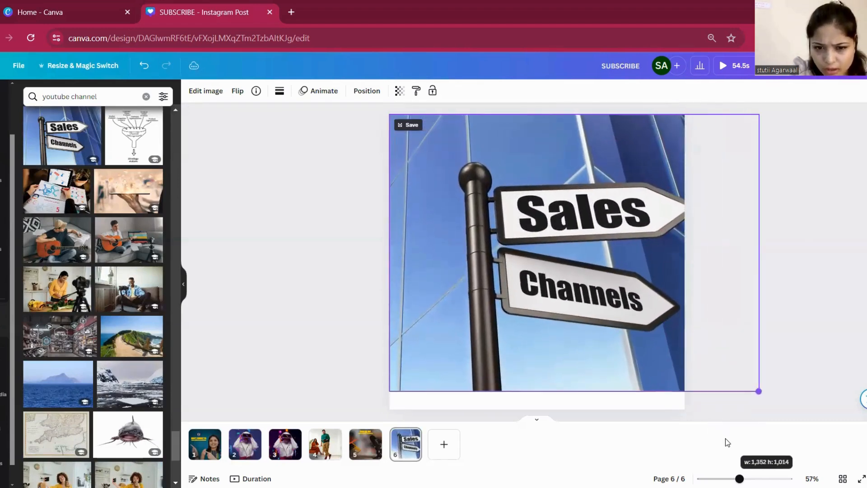
double_click(614, 233)
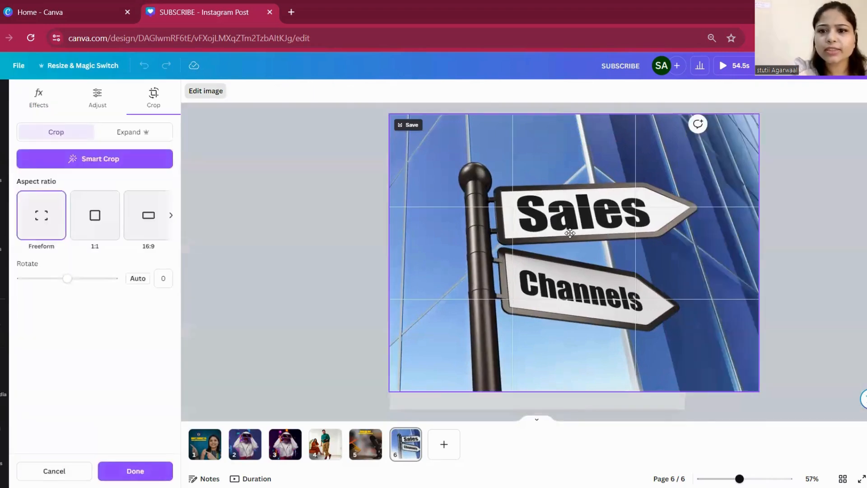
left_click(252, 211)
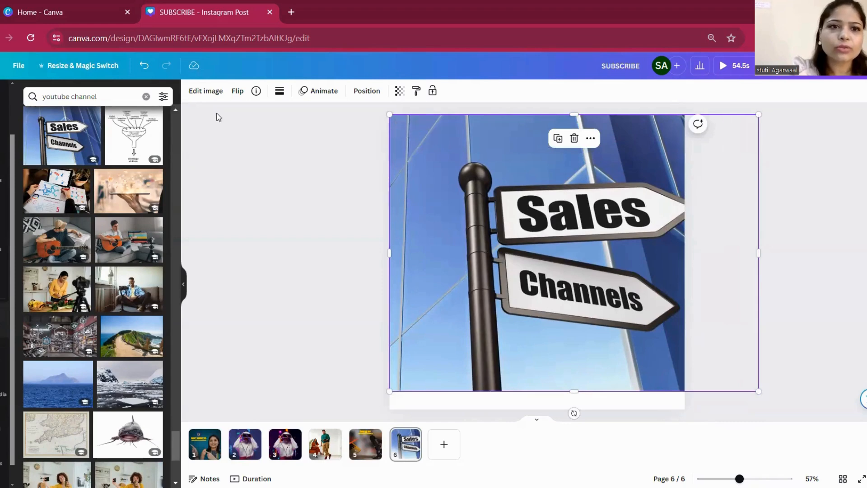
Run Grab Text on the signpost photo to extract both "Sales" and "Channels" as editable text.
left_click(208, 96)
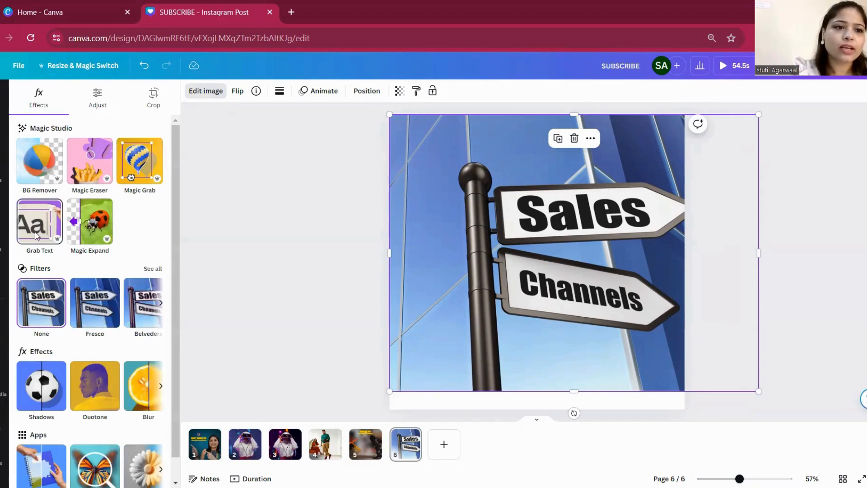
left_click(36, 235)
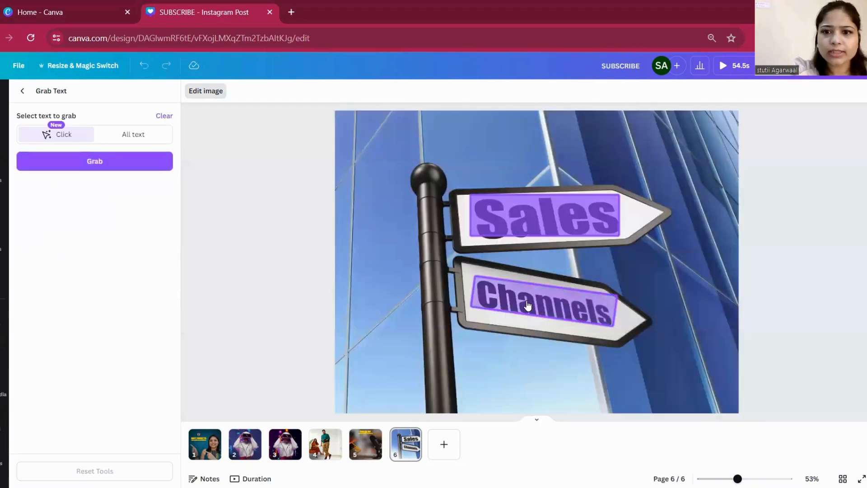
left_click(528, 305)
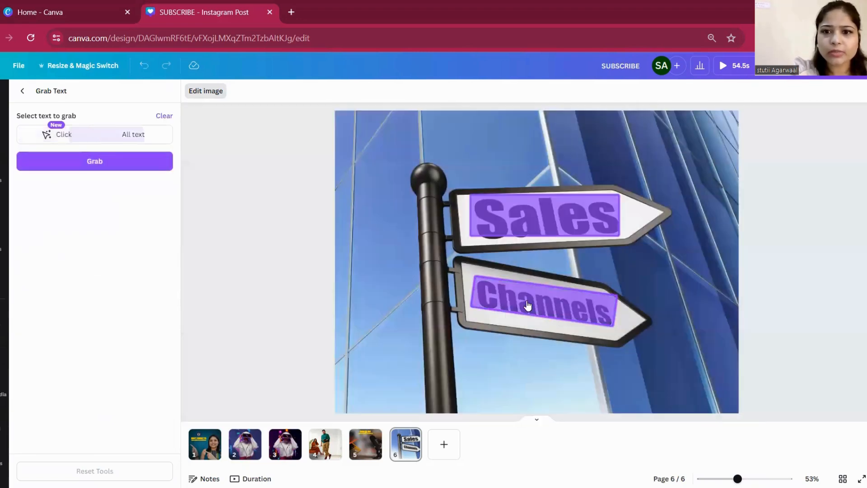
left_click(153, 161)
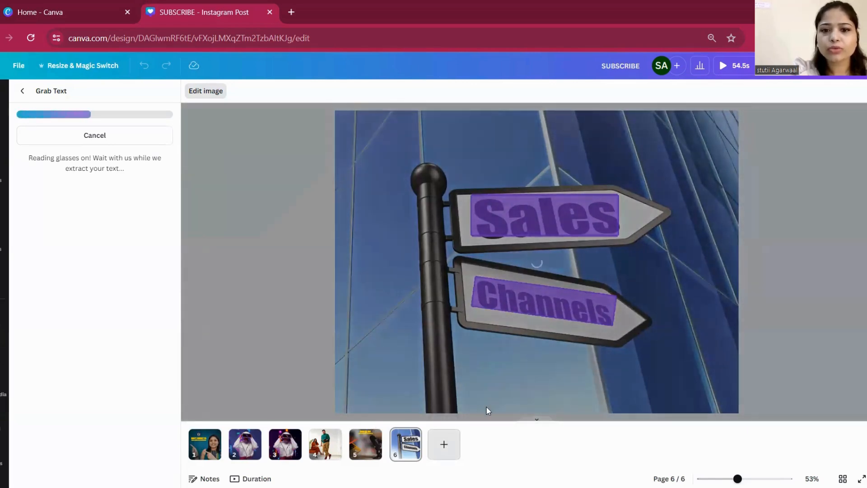
Add a blank seventh page, paste a copy of page 6's "Sales" text onto it, and return to page 6.
left_click(444, 444)
left_click(402, 441)
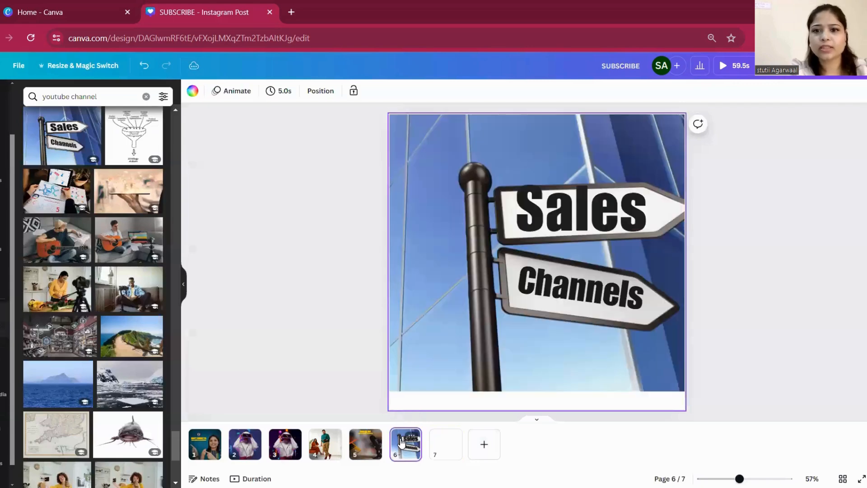
left_click(562, 211)
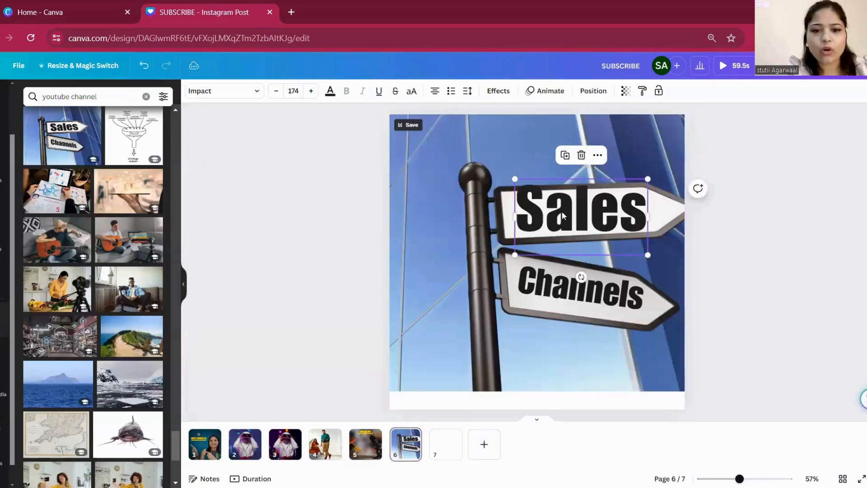
left_click(451, 449)
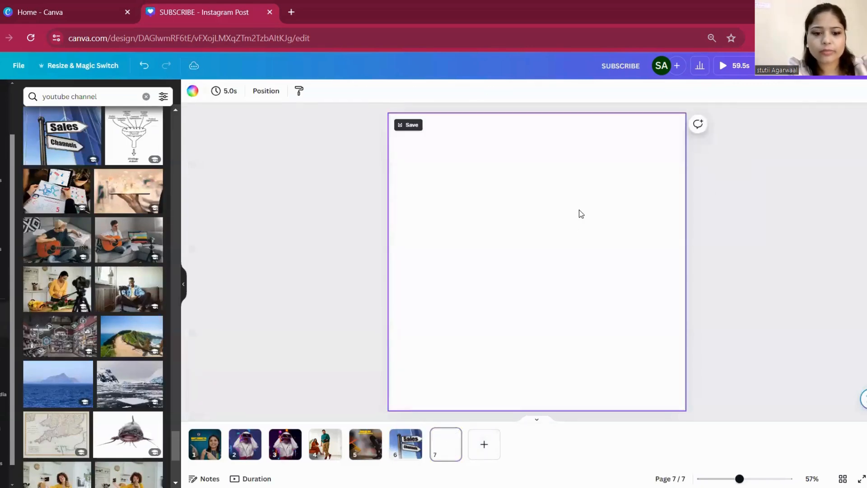
key("ctrl+v")
left_click(406, 444)
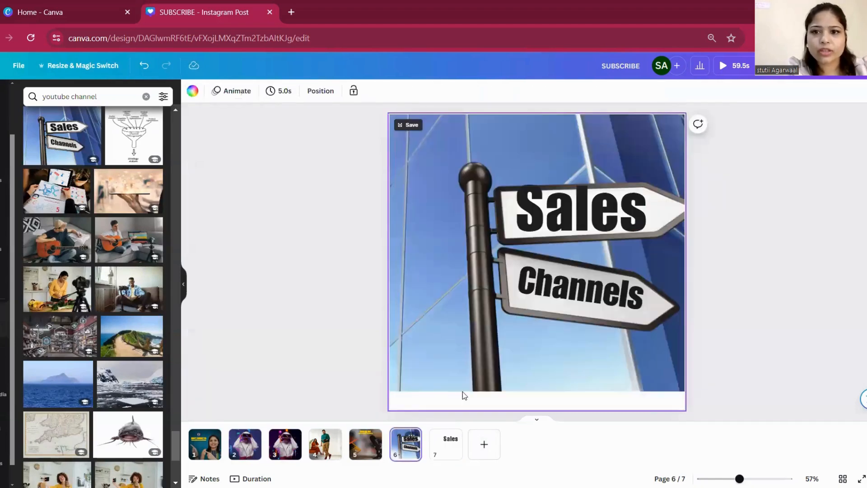
left_click(560, 298)
key("ctrl+d")
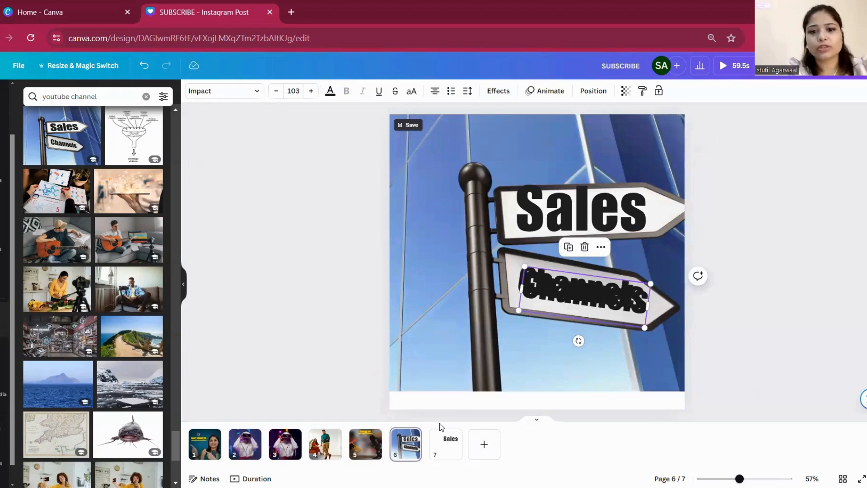
double_click(566, 285)
key("BackSpace")
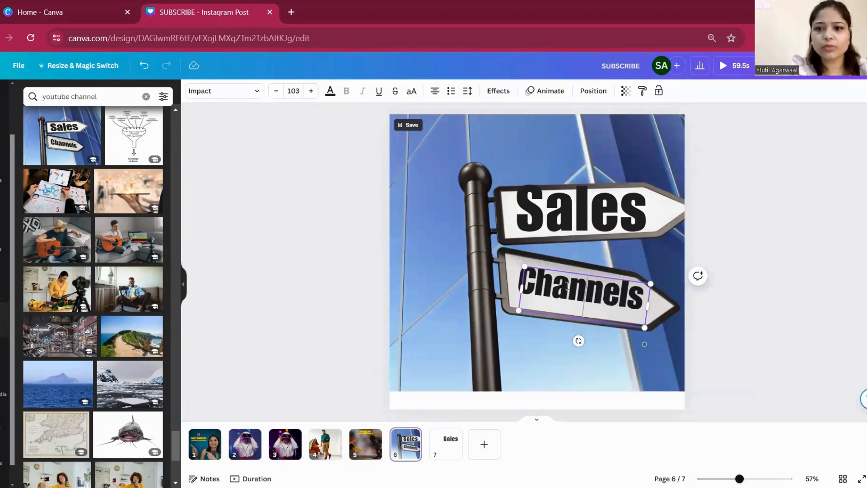
left_click(794, 280)
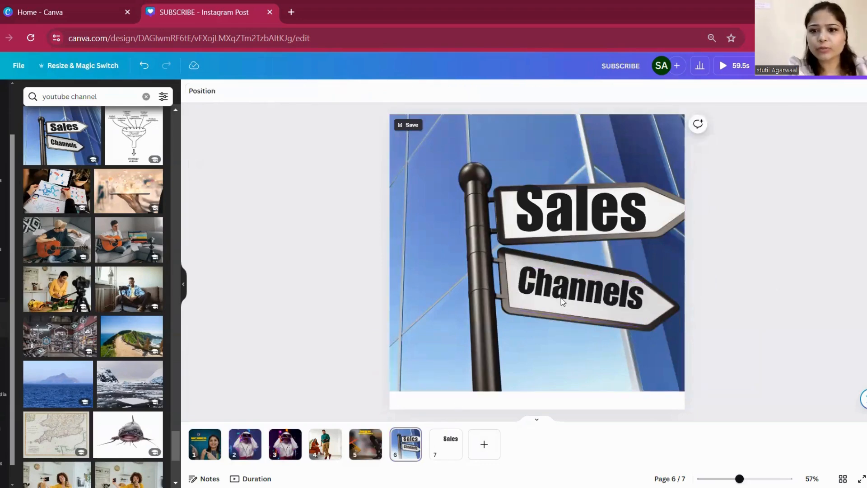
Copy the tilted "Channels" text from page 6 and paste it onto page 7.
left_click(550, 293)
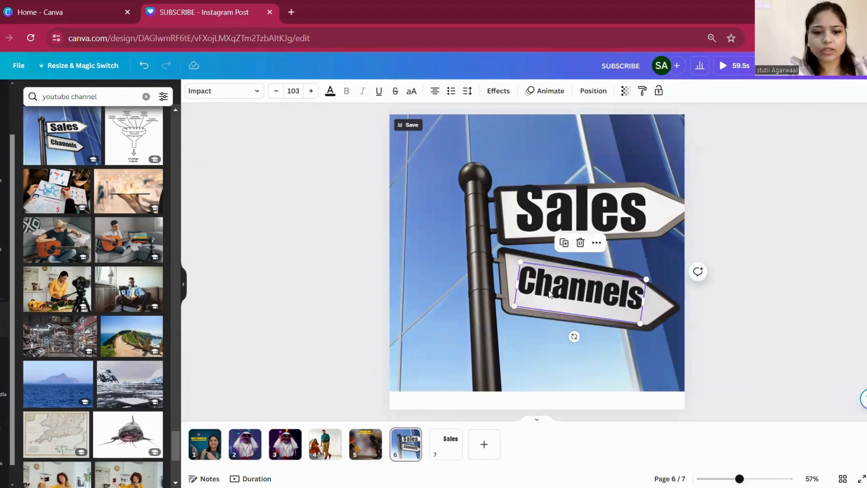
left_click(447, 445)
key("ctrl+v")
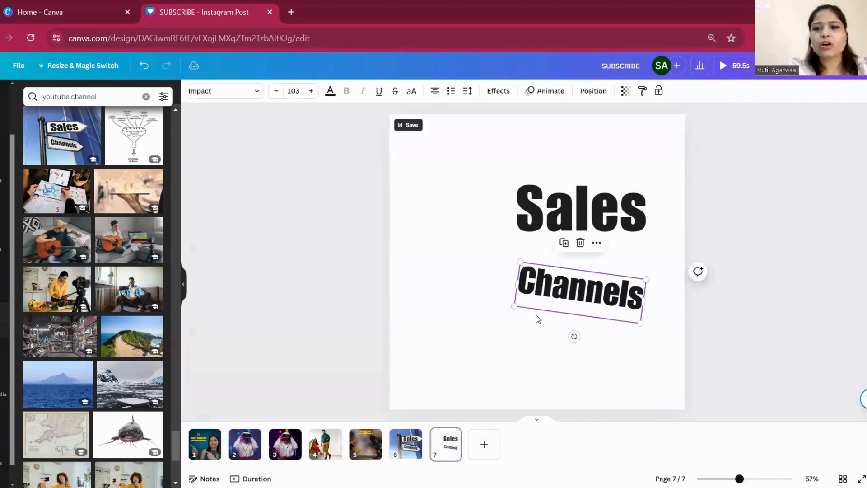
left_click(731, 304)
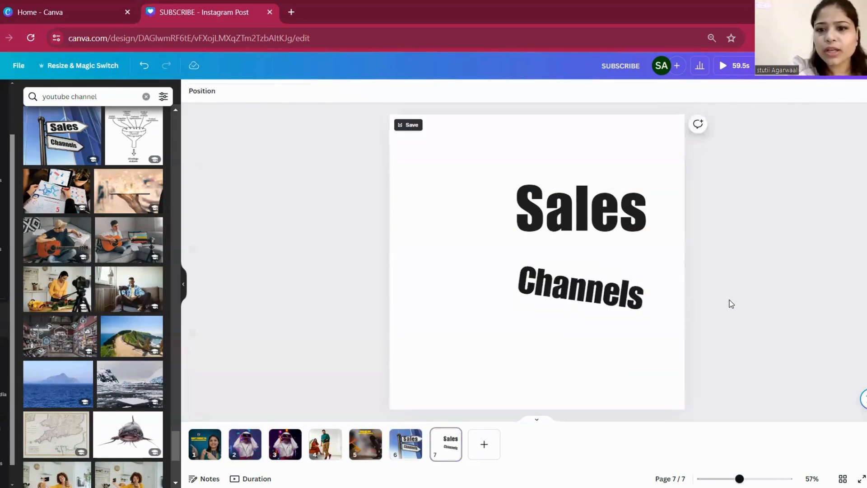
Add the photo of a hand holding a tray against a blurred warm background to page 7.
left_click(500, 176)
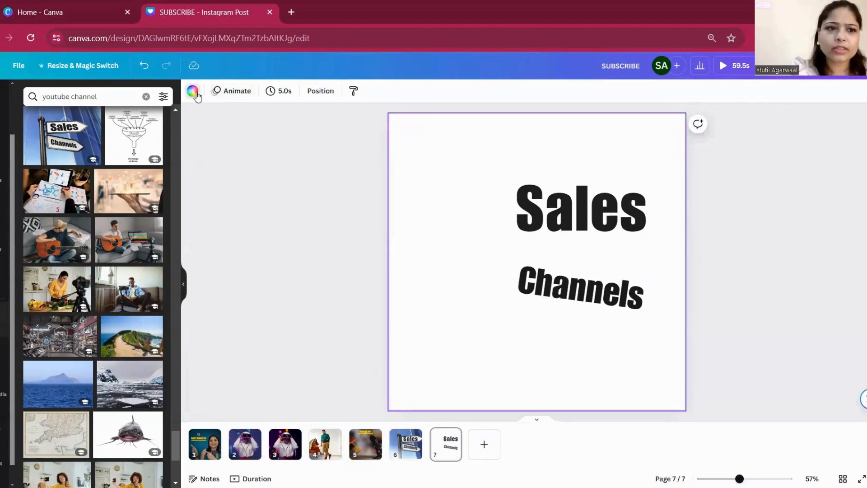
left_click(192, 92)
left_click(202, 163)
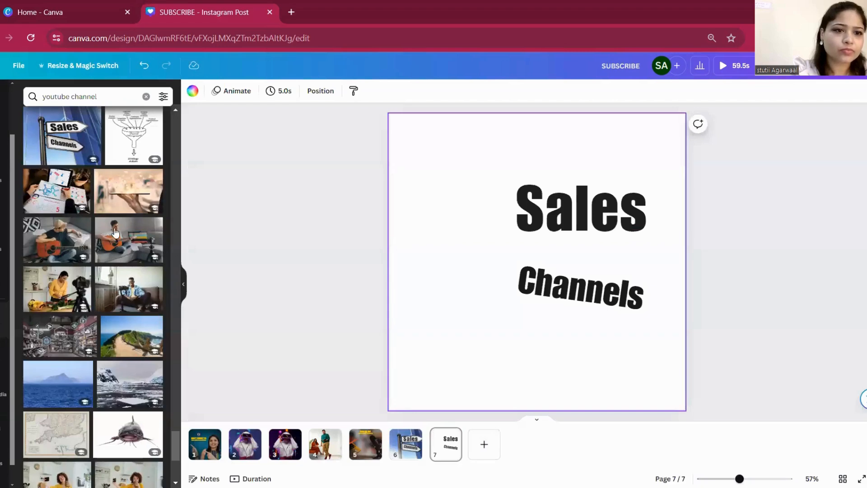
left_click(131, 207)
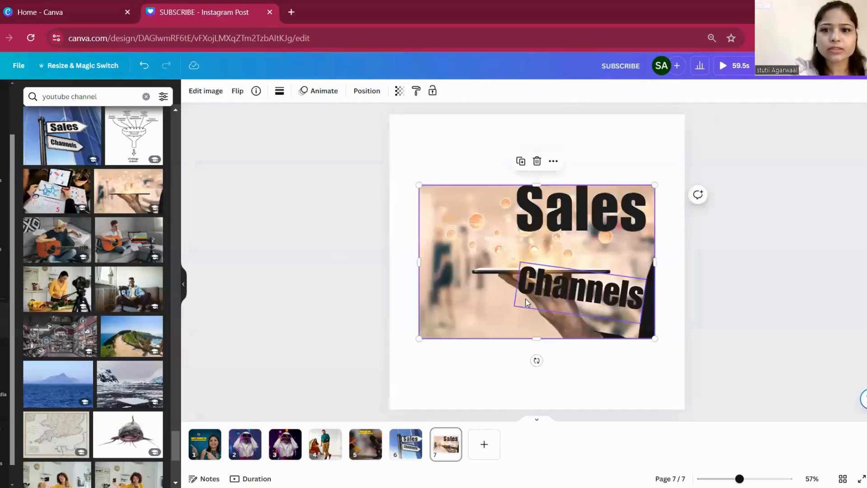
Set the tray photo as page 7's background and move the "Sales" text so it rests on the tray.
right_click(472, 264)
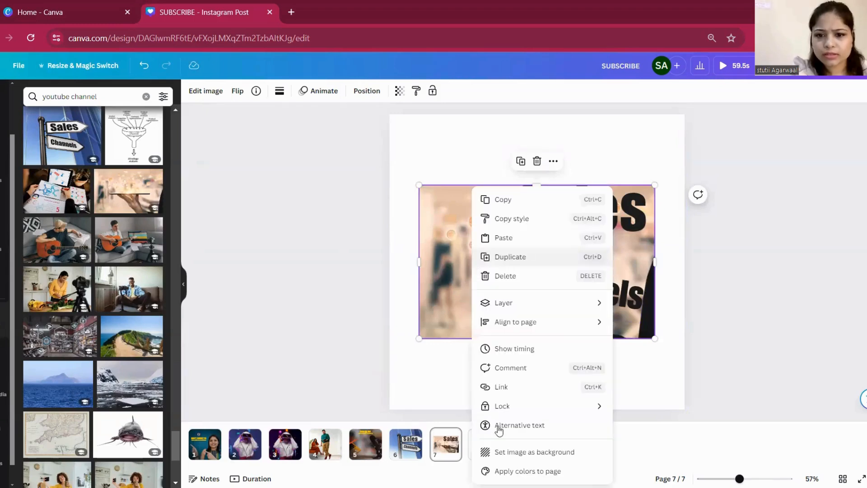
left_click(504, 452)
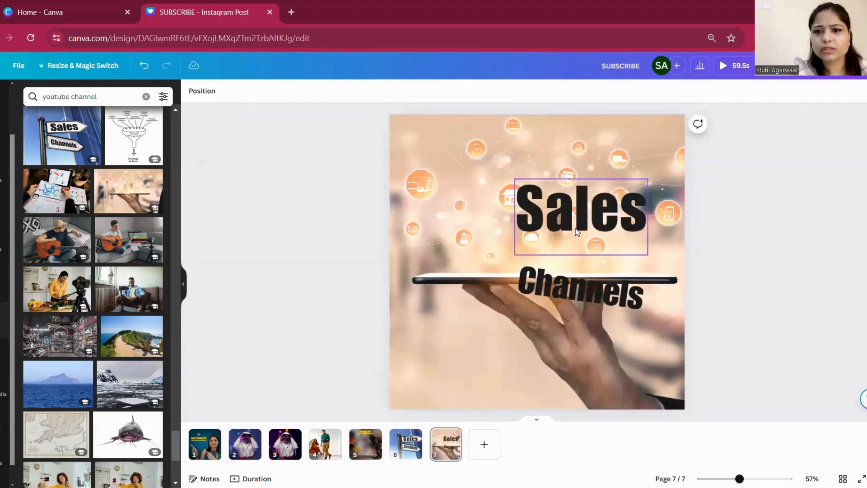
left_click_drag(577, 232, 501, 248)
mouse_move(542, 280)
left_mouse_down()
mouse_move(497, 277)
mouse_move(530, 281)
left_mouse_up()
Place the "Channels" text above "Sales" on page 7 and rotate it so it slopes upward.
left_click_drag(587, 303, 509, 205)
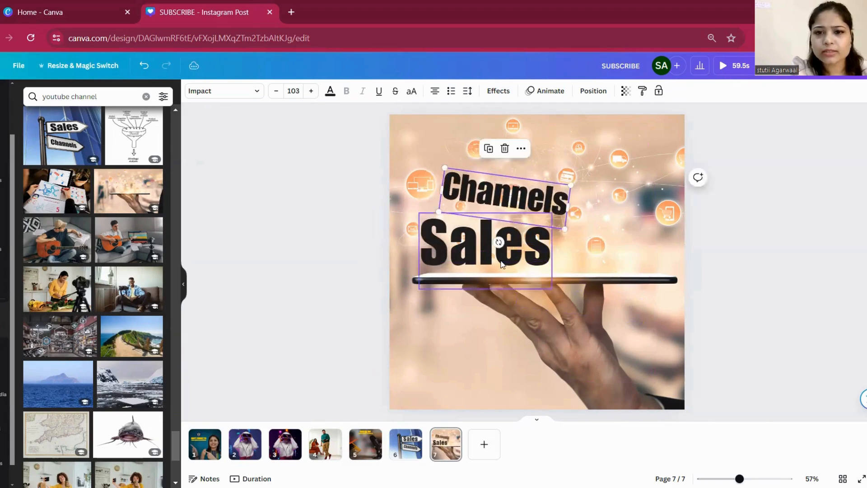
left_click_drag(499, 242, 510, 246)
left_click(366, 260)
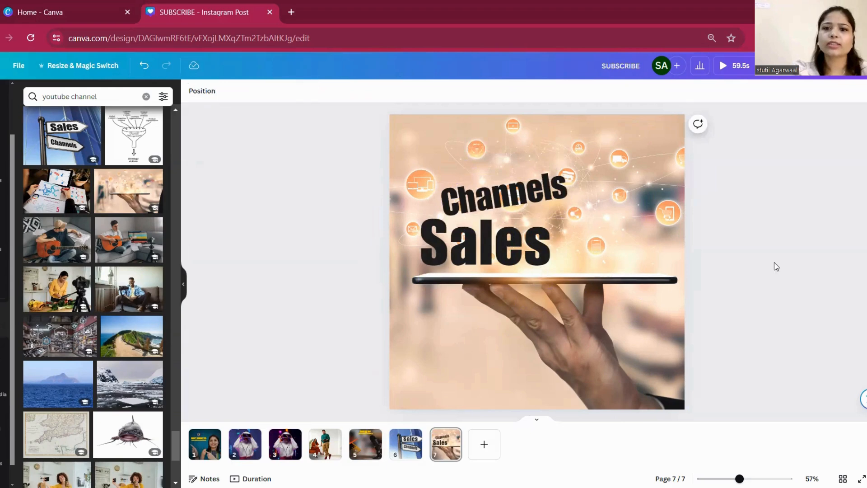
Recolor the "Sales" text on page 7 with a custom dark brown based on the photo's brown.
left_click(506, 243)
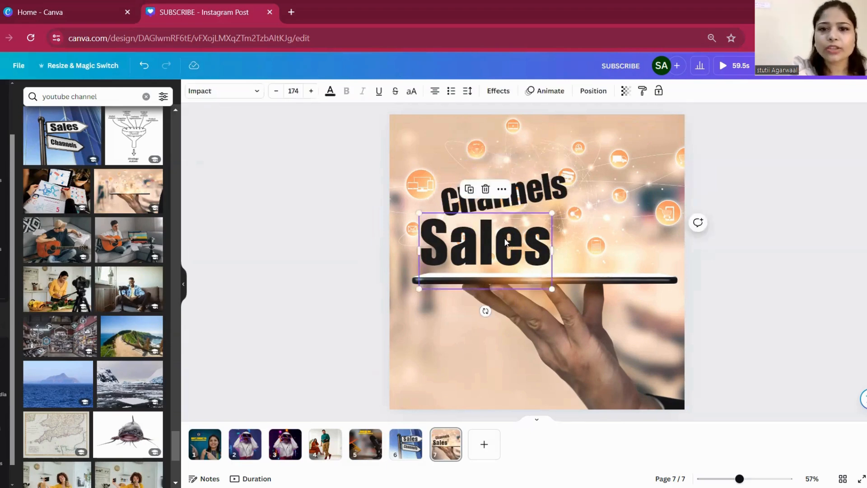
left_click(330, 91)
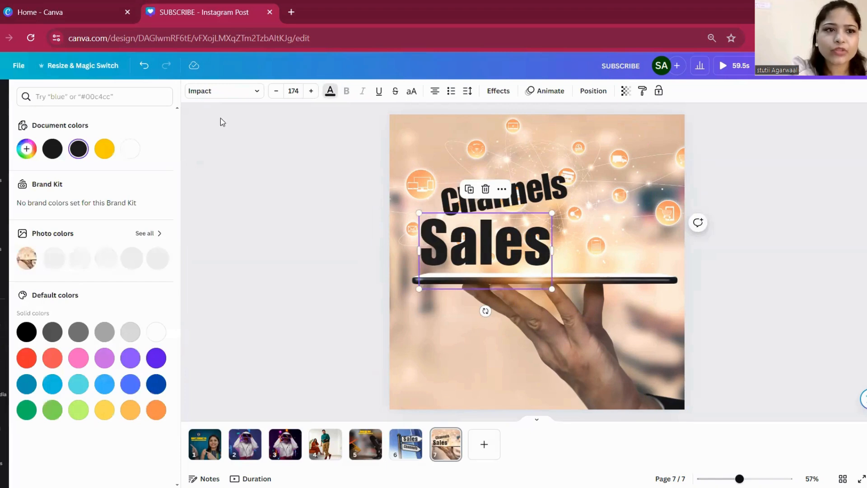
left_click(106, 261)
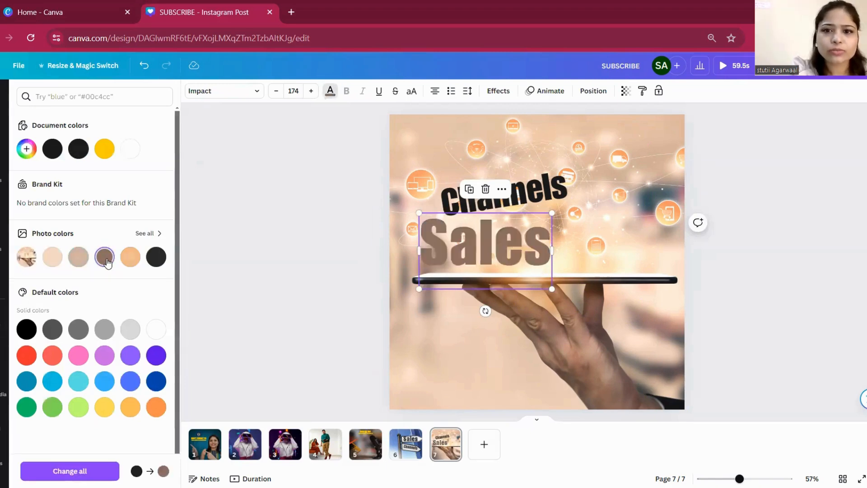
left_click(27, 150)
left_click_drag(62, 194, 63, 213)
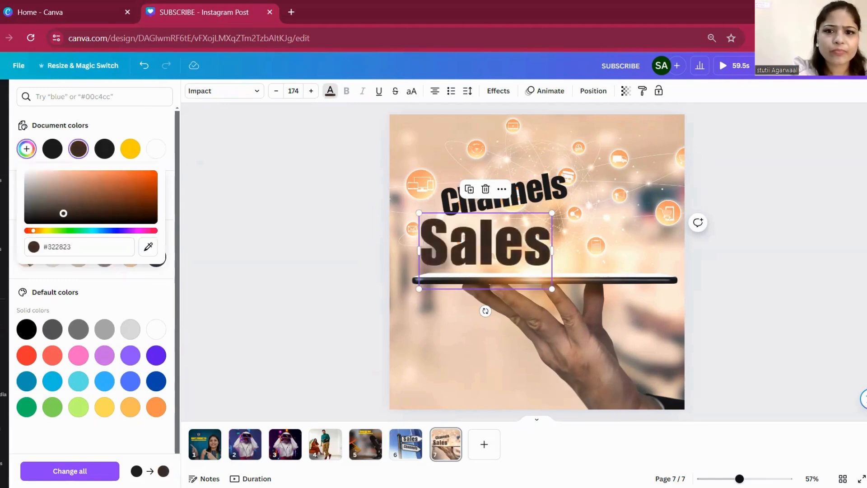
Recolor the "Channels" text on page 7 with the medium brown from the photo colors.
left_click(462, 206)
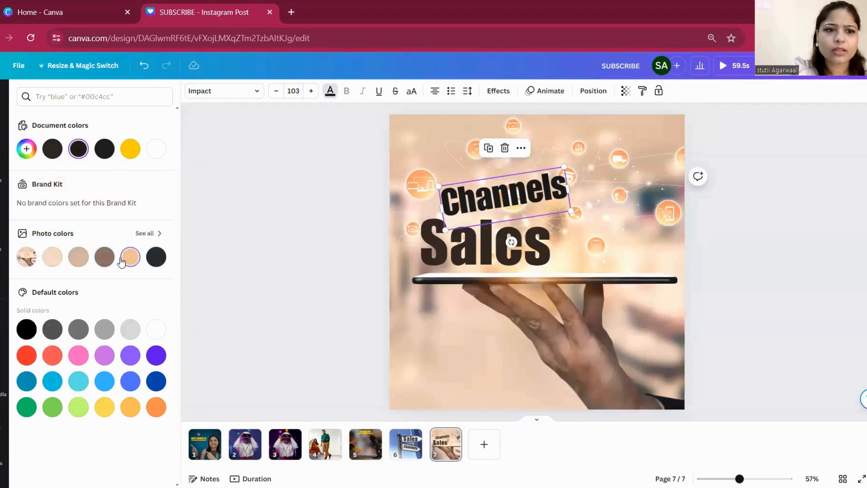
left_click(79, 257)
left_click(104, 257)
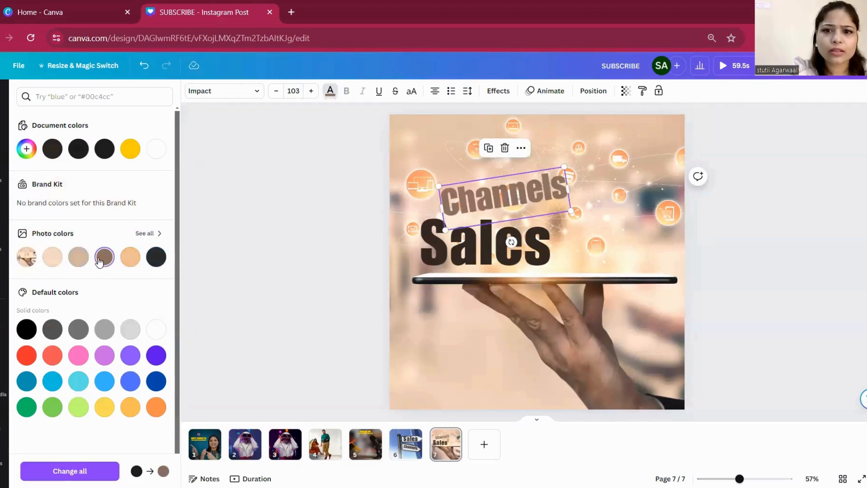
left_click(189, 256)
left_click(752, 282)
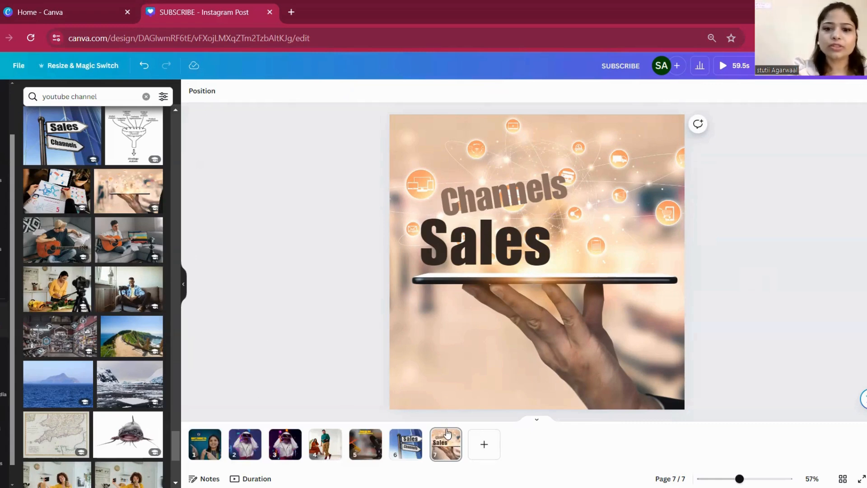
Add an eighth page and set the "Channel Of Distribution" photo with the orange highlighter as its background.
left_click(485, 447)
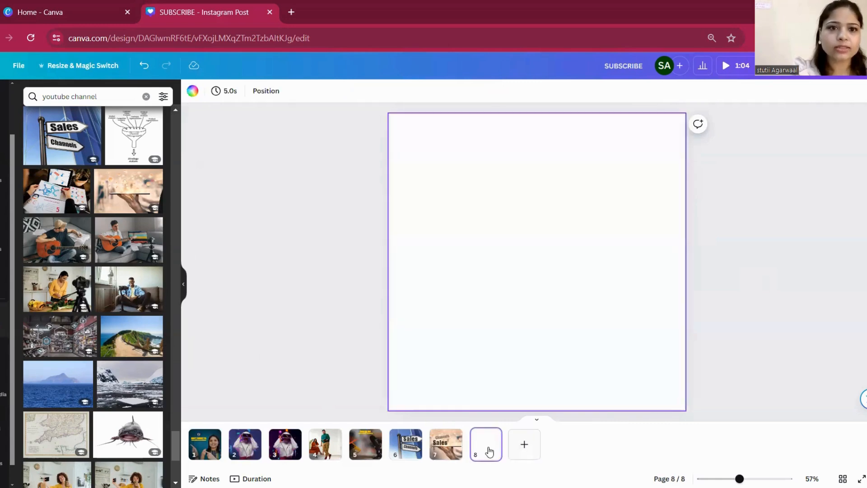
left_click(203, 208)
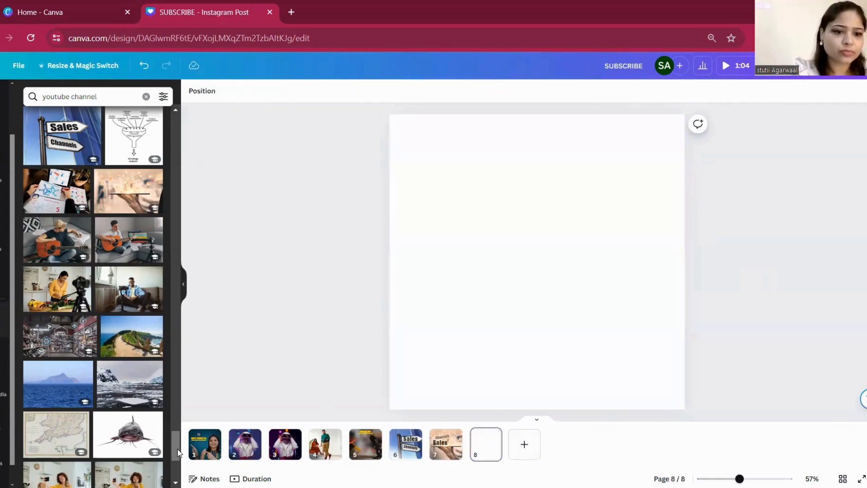
left_click_drag(177, 453, 177, 468)
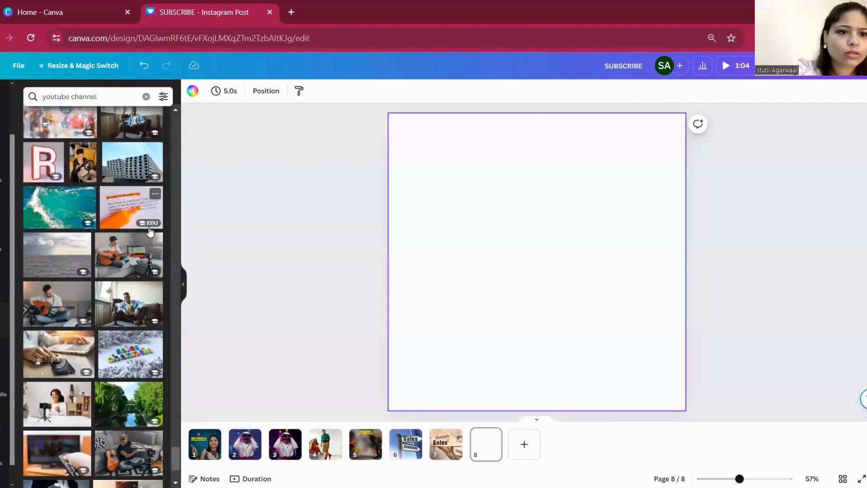
left_click(124, 212)
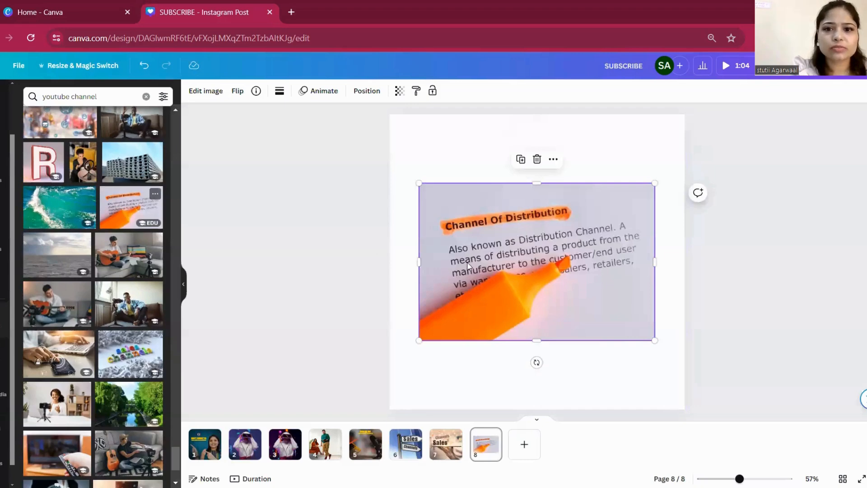
right_click(501, 243)
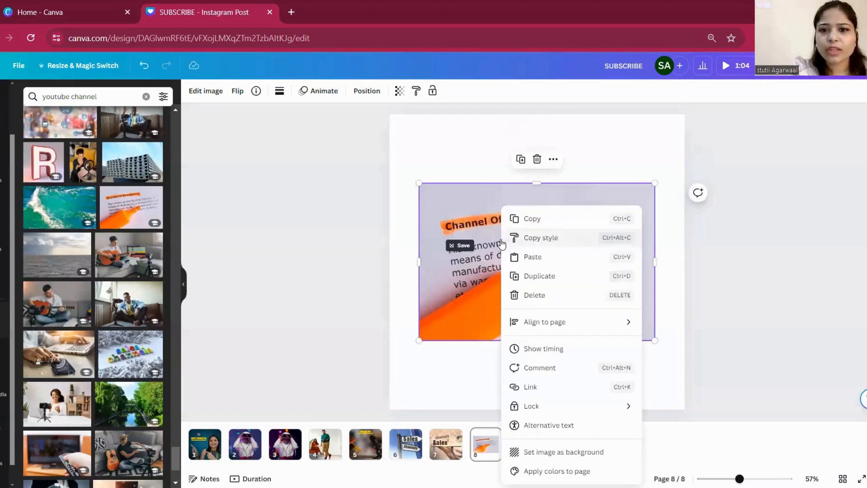
left_click(530, 452)
Reposition the background photo on page 8 so the whole highlighted heading fits within the page.
left_click(512, 323)
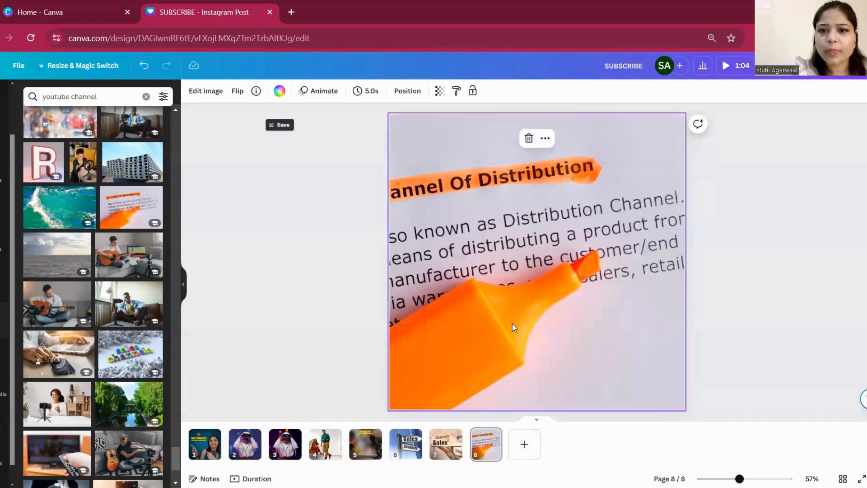
double_click(544, 324)
left_click_drag(561, 324, 565, 324)
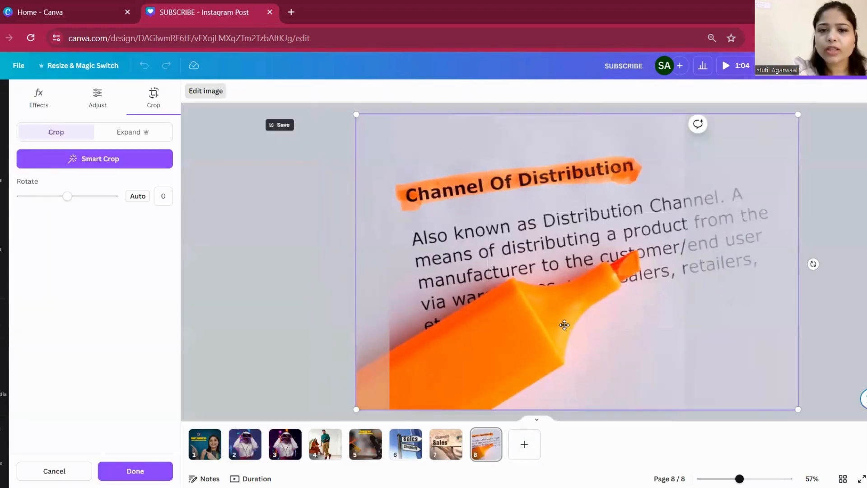
left_click(293, 240)
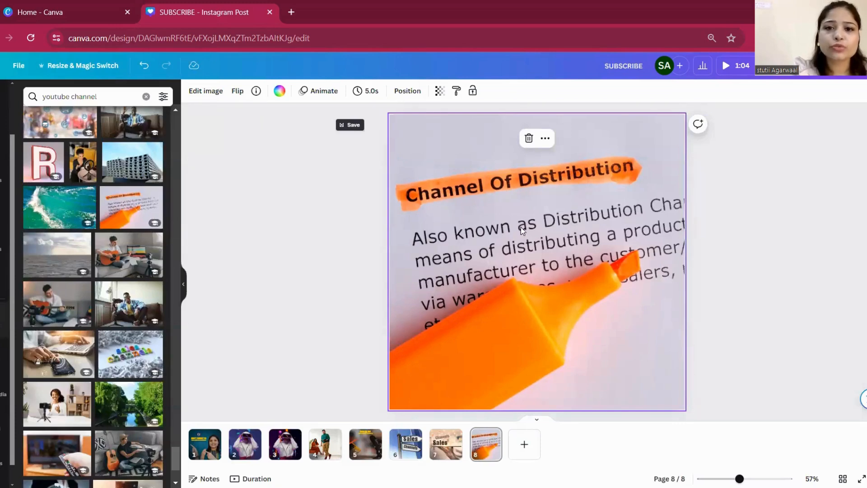
Erase the highlighted "Channel Of Distribution" heading from the photo using Magic Eraser with the brush size raised to 49.
left_click(219, 95)
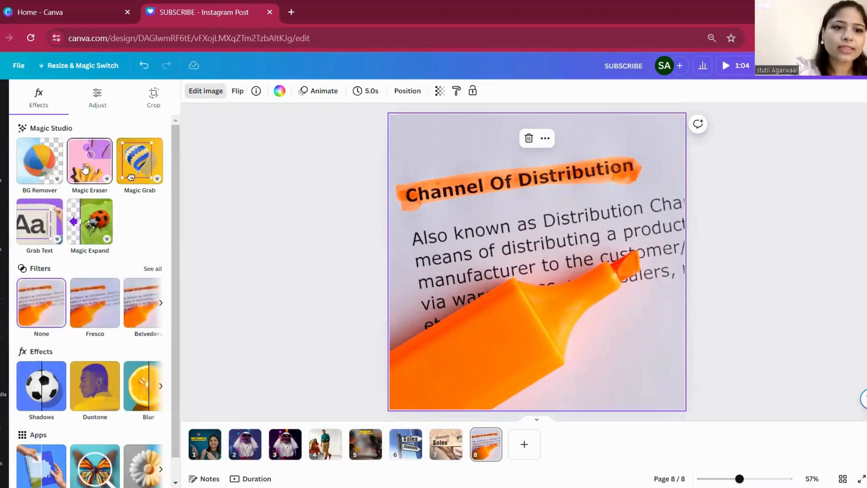
left_click(89, 161)
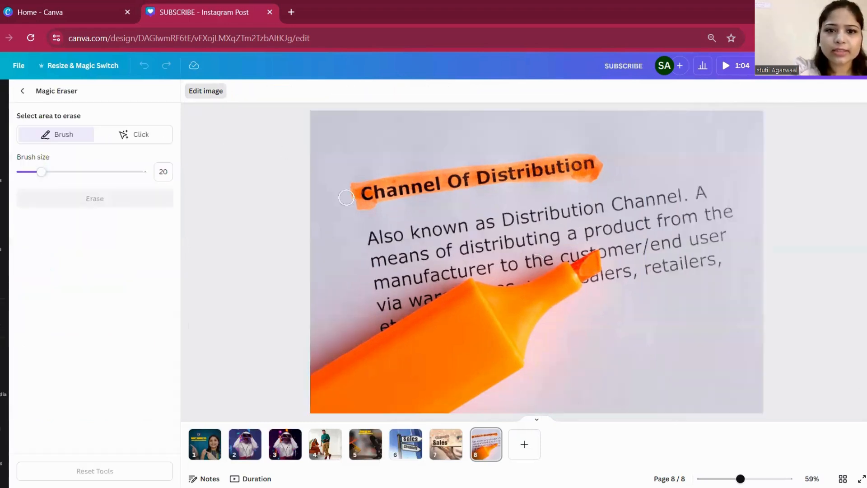
mouse_move(347, 197)
left_mouse_down()
mouse_move(471, 190)
mouse_move(634, 153)
mouse_move(553, 153)
mouse_move(444, 199)
mouse_move(379, 193)
left_mouse_up()
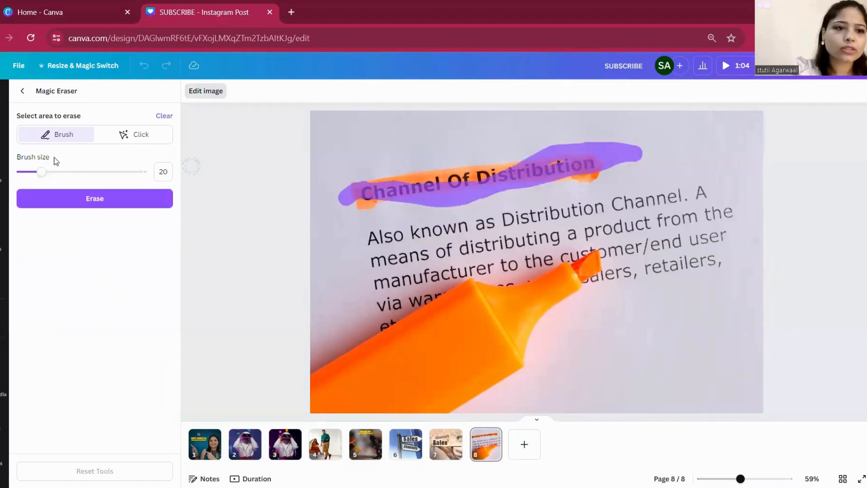
left_click_drag(52, 172, 81, 175)
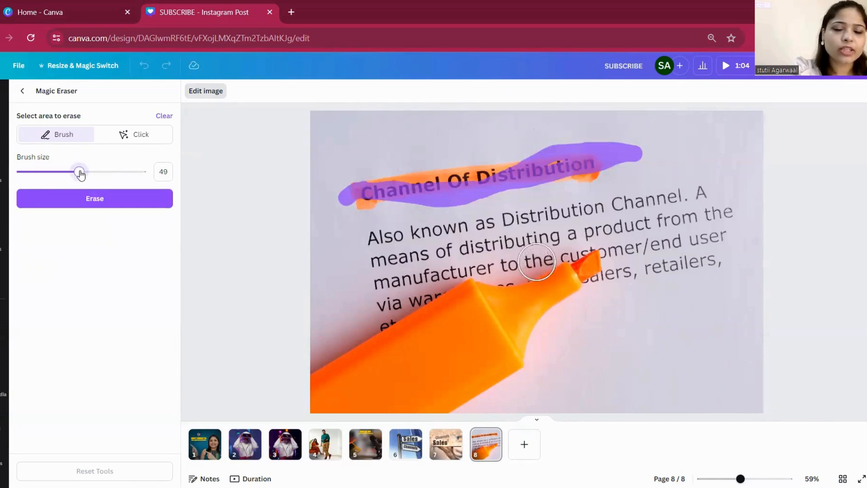
mouse_move(380, 199)
left_mouse_down()
mouse_move(372, 209)
mouse_move(367, 199)
mouse_move(508, 168)
mouse_move(585, 158)
mouse_move(613, 165)
left_mouse_up()
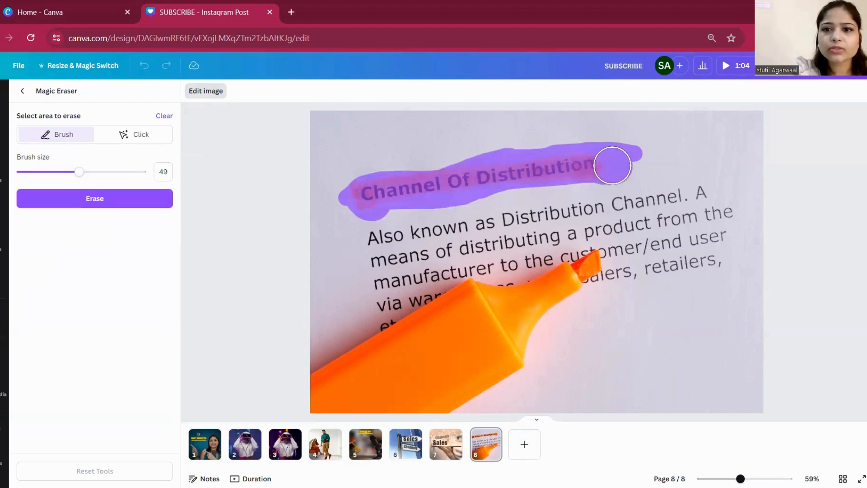
left_click(113, 204)
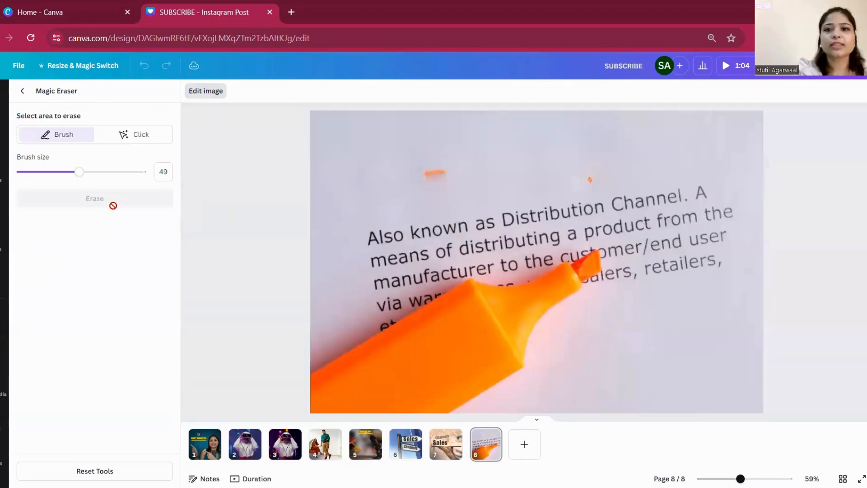
Erase the two leftover orange specks above the paragraph with Magic Eraser and return to the image effects.
left_click_drag(454, 162, 421, 171)
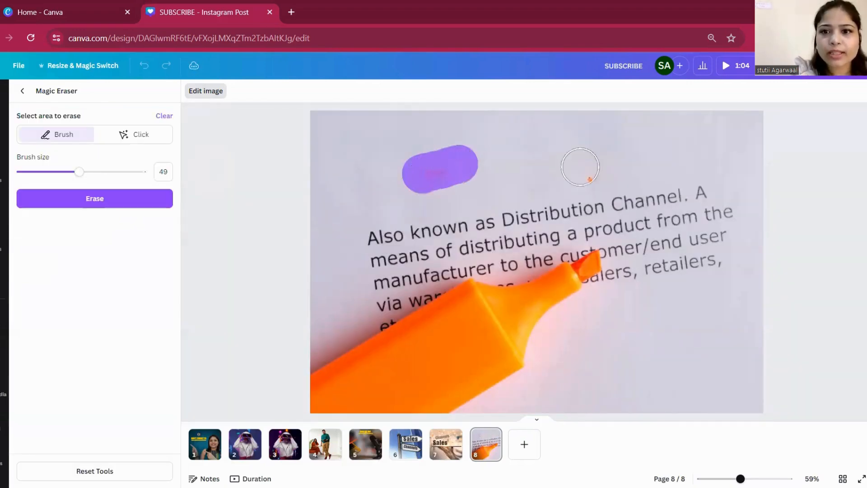
left_click_drag(598, 173, 580, 172)
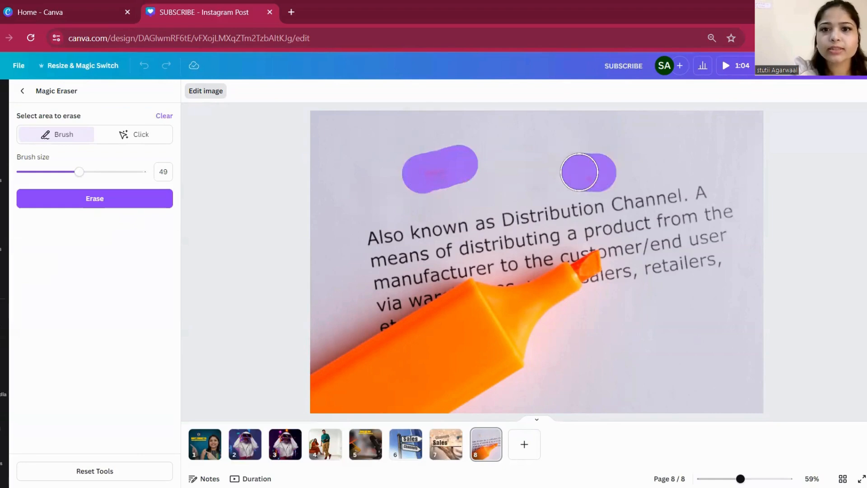
left_click(75, 202)
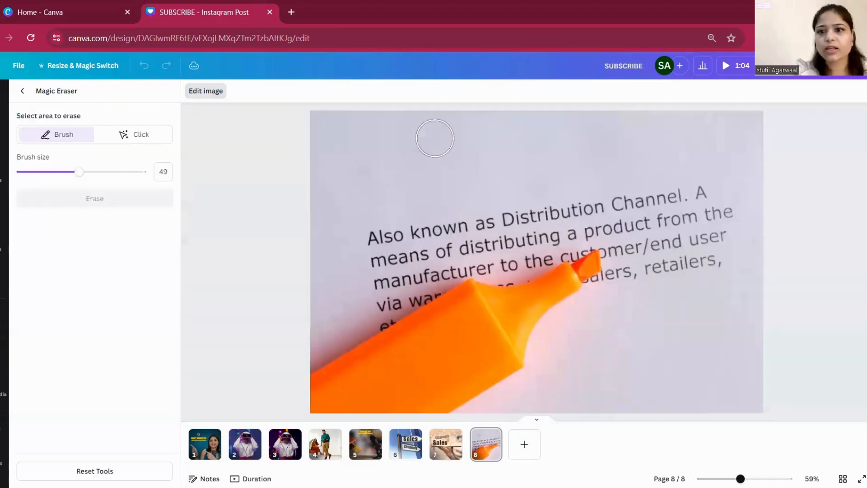
key("ctrl+minus")
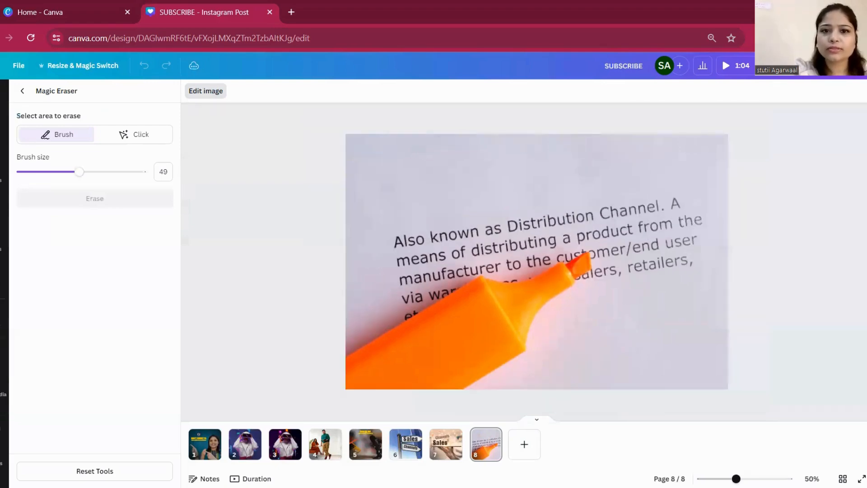
left_click(23, 93)
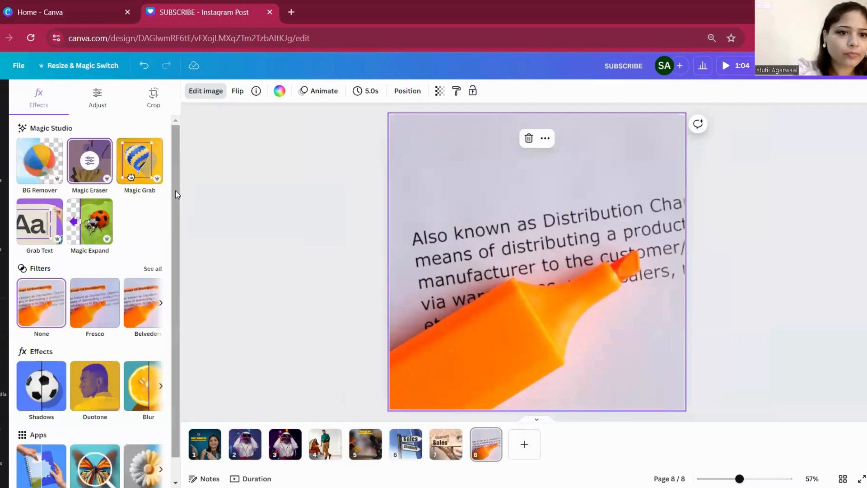
Add a ninth page and search the photo library for FOOD.
left_click(523, 446)
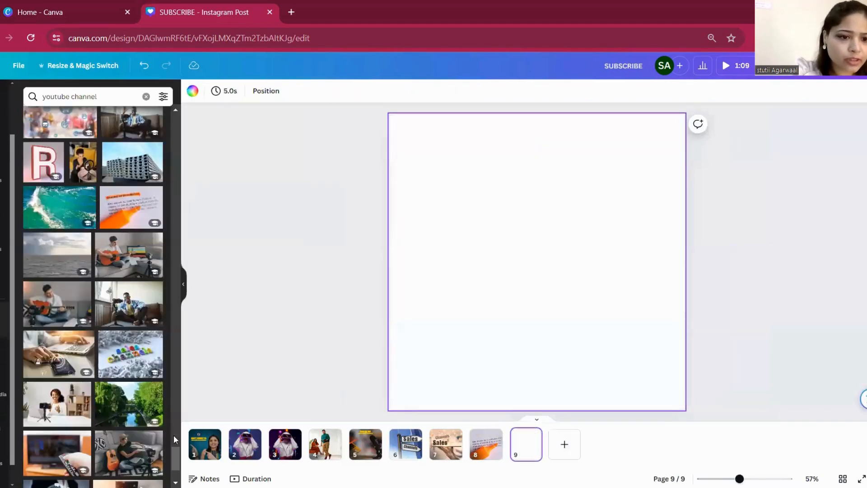
scroll(174, 452, "down", 6)
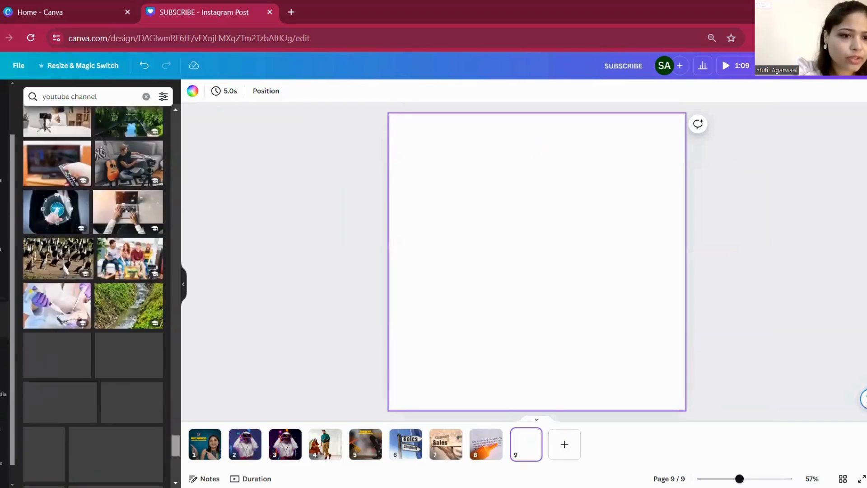
scroll(93, 289, "down", 1)
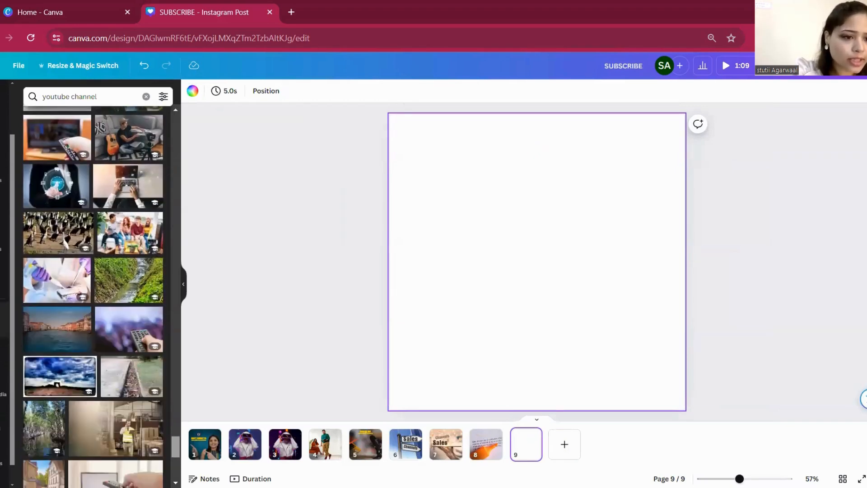
scroll(93, 293, "down", 4)
scroll(93, 294, "down", 6)
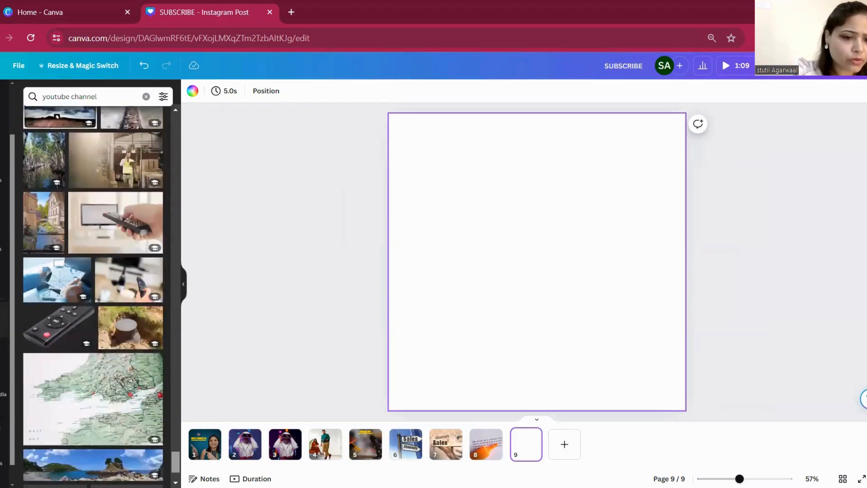
scroll(93, 294, "down", 4)
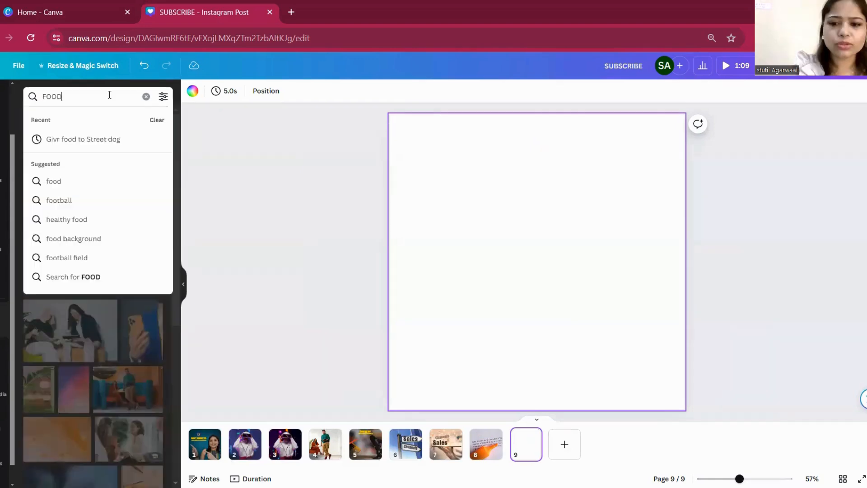
key("Return")
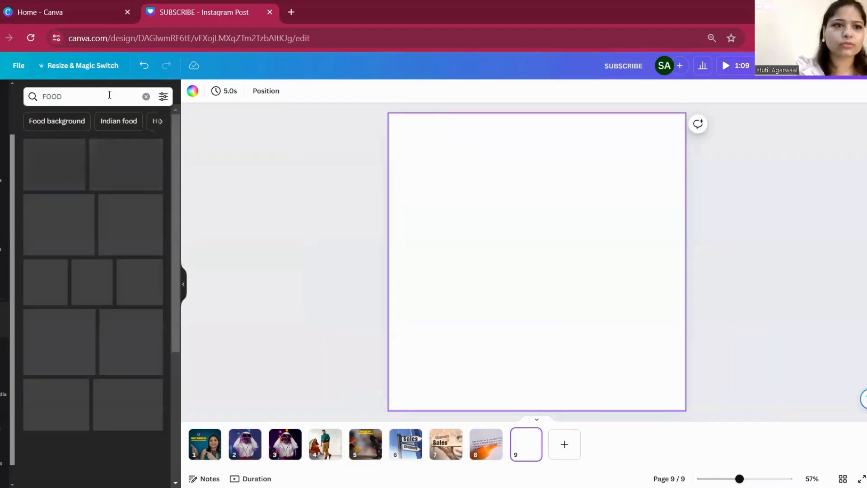
Insert the photo of four spice-filled spoons on a pale surface and set it as page 9's background.
scroll(172, 228, "down", 4)
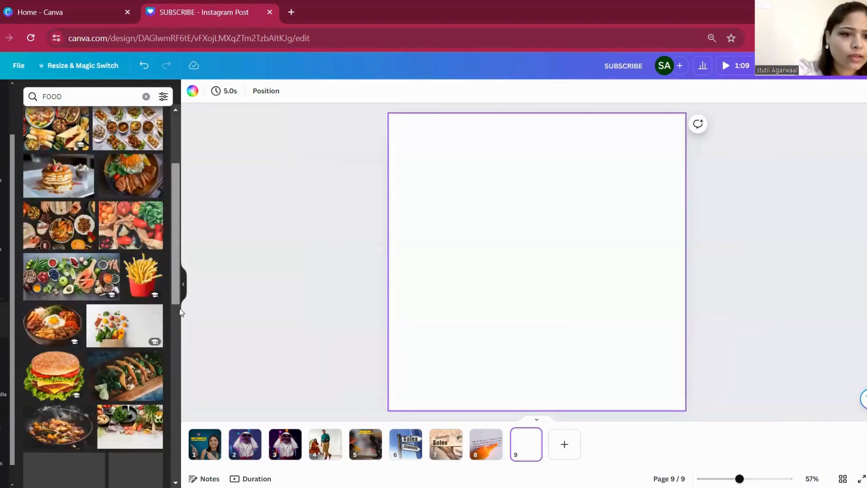
left_click_drag(180, 328, 173, 381)
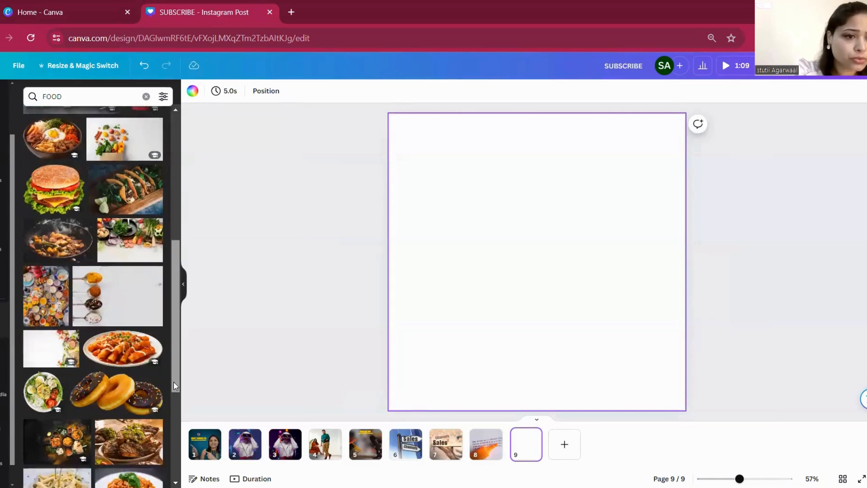
left_click(93, 293)
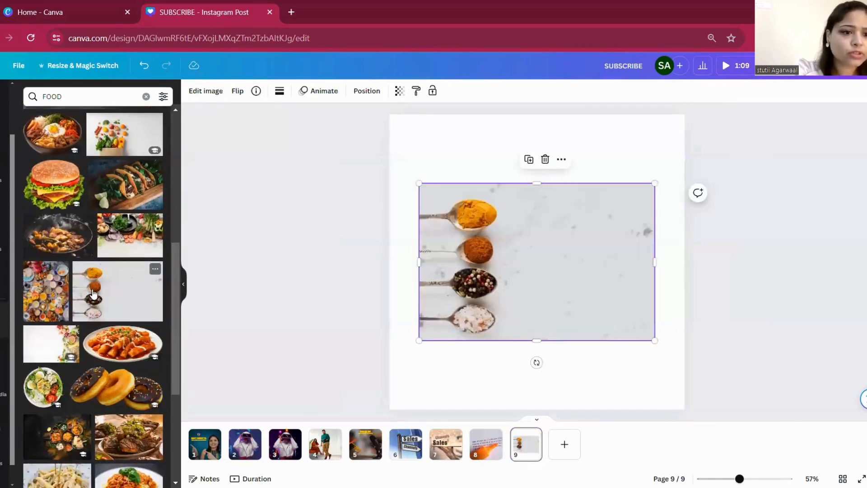
right_click(518, 282)
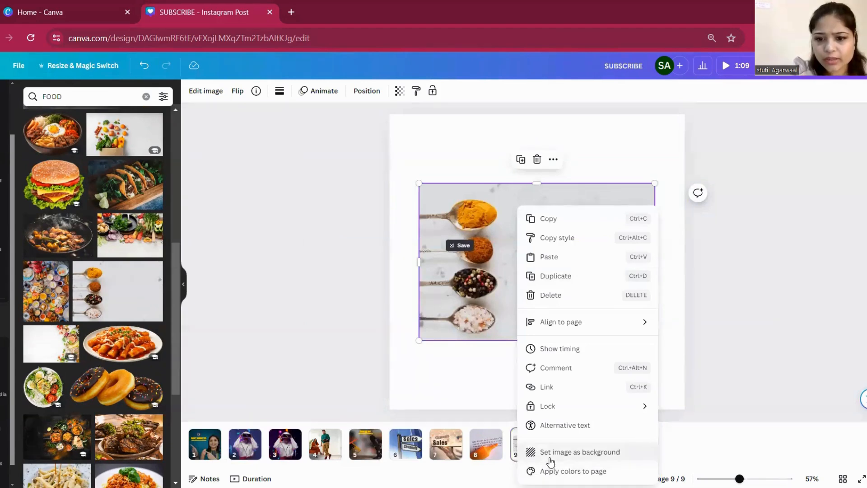
left_click(550, 457)
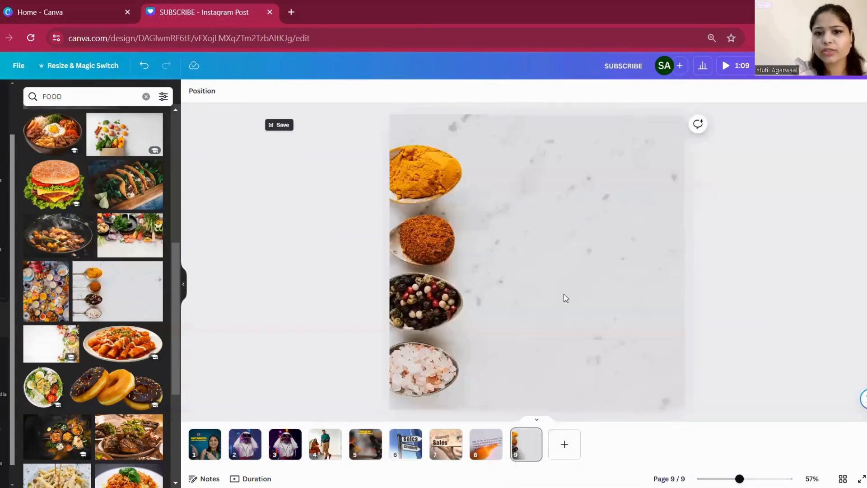
Reposition the background photo on page 9 so the spoon bowls and part of their handles fit within the page.
left_click(543, 293)
double_click(586, 290)
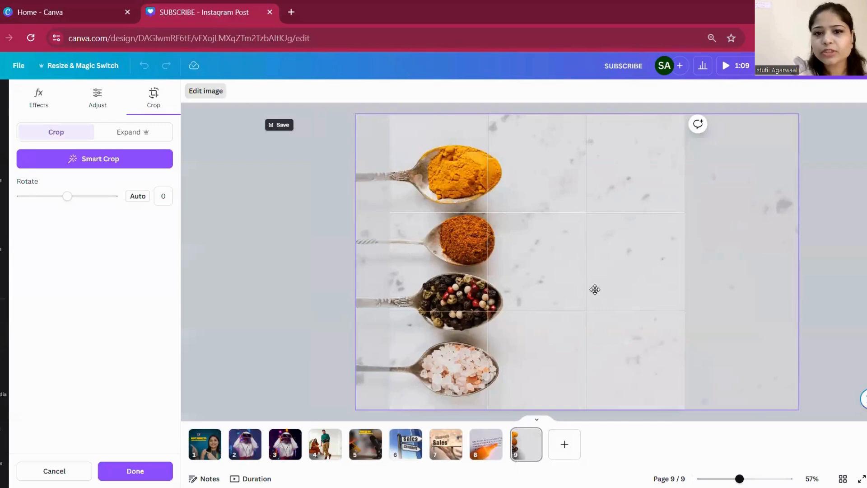
left_click(245, 254)
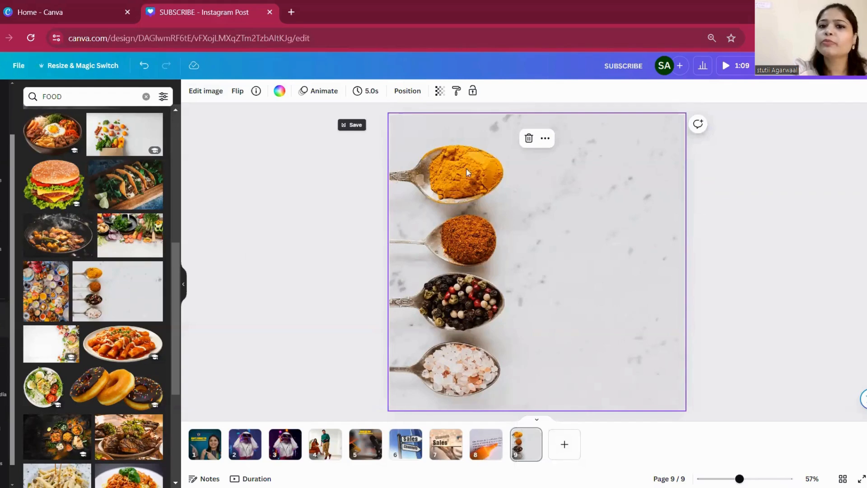
Erase the topmost spoon of yellow spice from the photo using Magic Eraser with the brush size raised to 42.
left_click(208, 92)
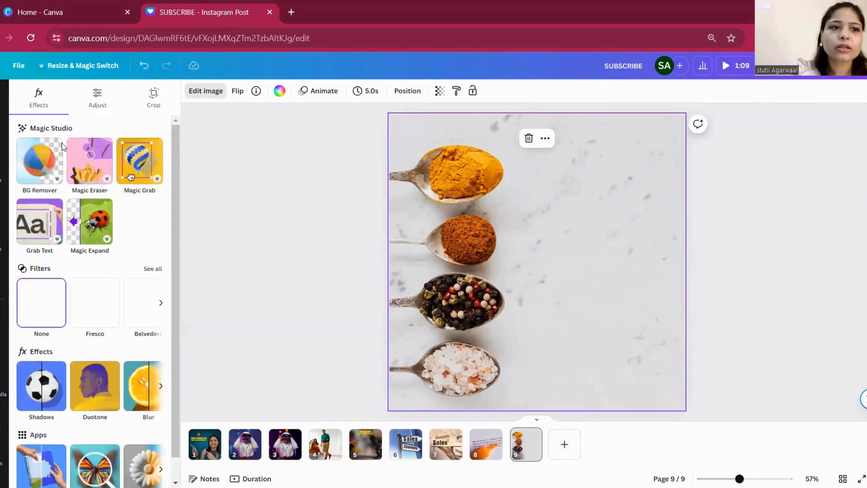
left_click(99, 171)
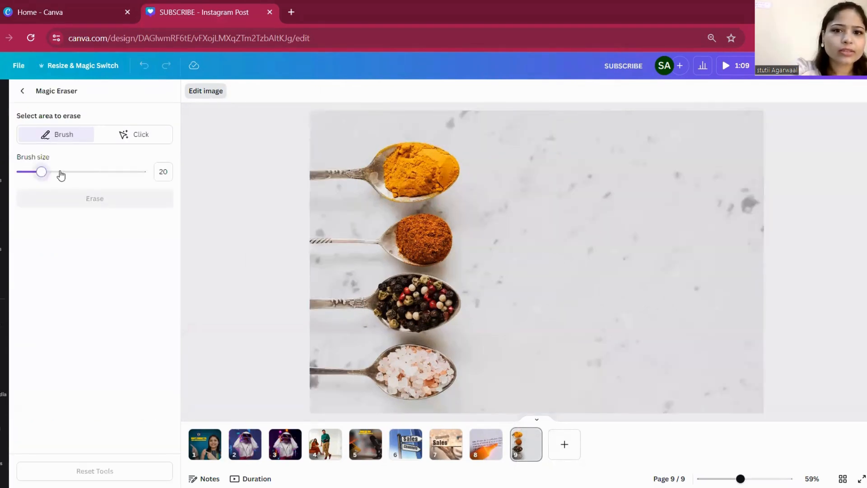
left_click_drag(61, 175, 71, 175)
mouse_move(311, 161)
left_mouse_down()
mouse_move(424, 193)
mouse_move(454, 176)
mouse_move(459, 161)
mouse_move(429, 148)
mouse_move(381, 167)
mouse_move(468, 177)
left_mouse_up()
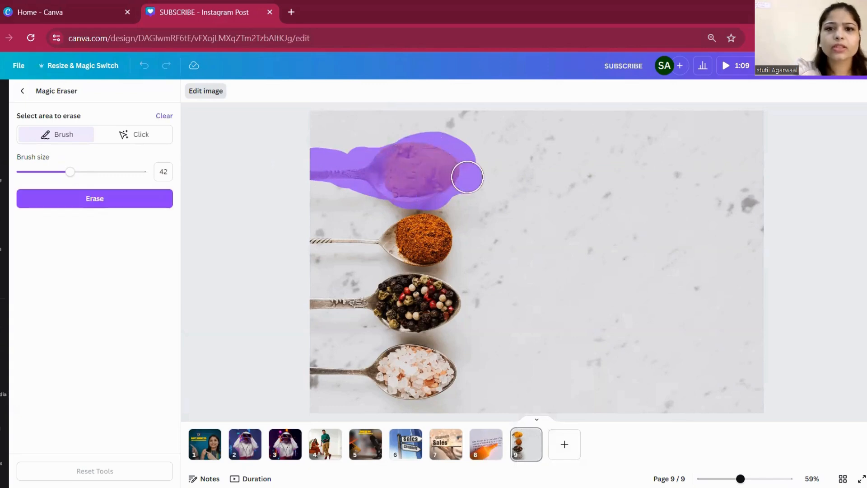
left_click(81, 199)
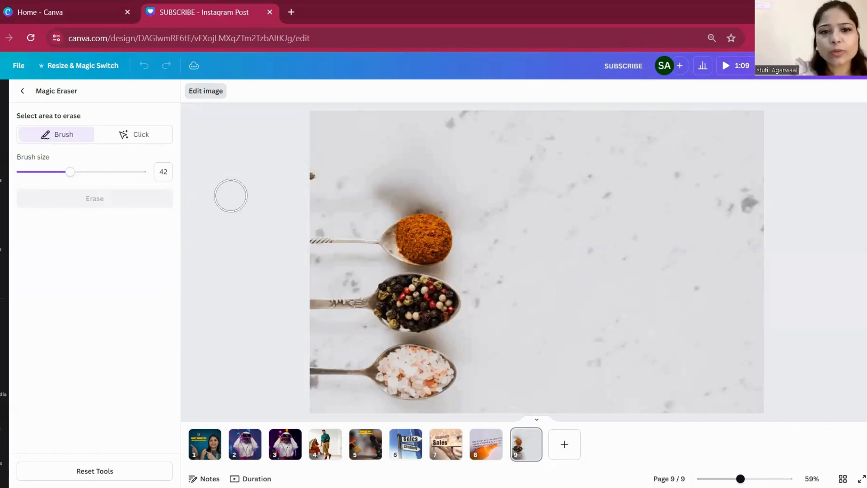
Erase the leftover handle speck and the shadow above the orange spice spoon with Magic Eraser.
mouse_move(316, 175)
left_mouse_down()
mouse_move(324, 174)
mouse_move(312, 175)
left_mouse_up()
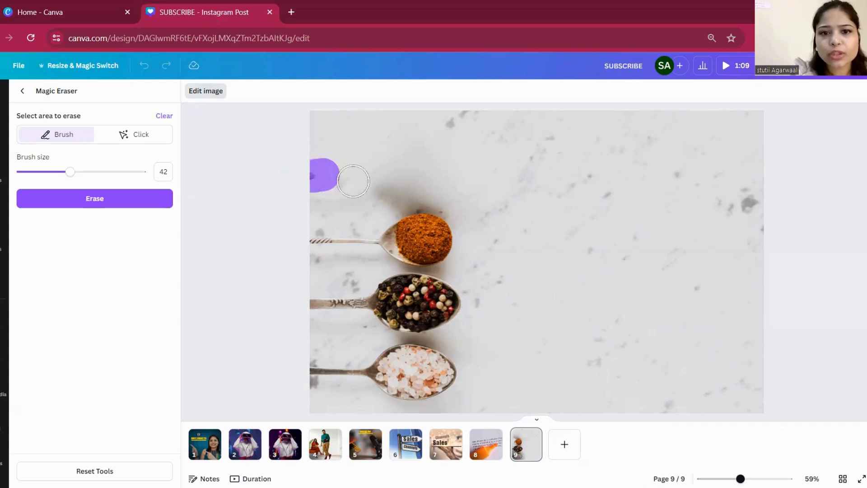
left_click_drag(387, 193, 431, 196)
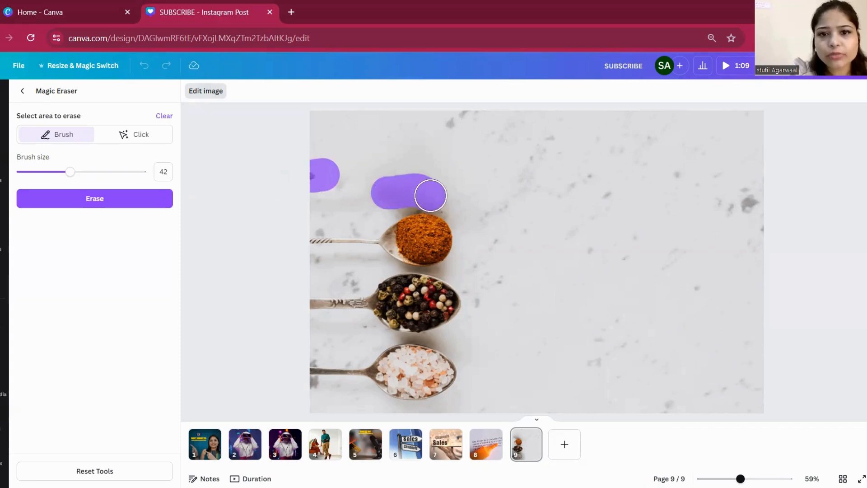
left_click(71, 193)
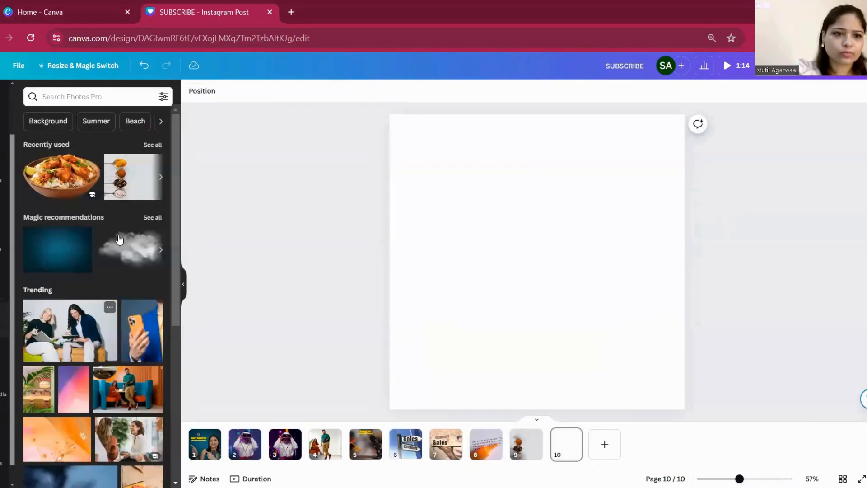
Browse the trending photos and place the orange, green and yellow coloured tiles photo on page 10.
left_click_drag(173, 155, 167, 324)
scroll(167, 324, "down", 5)
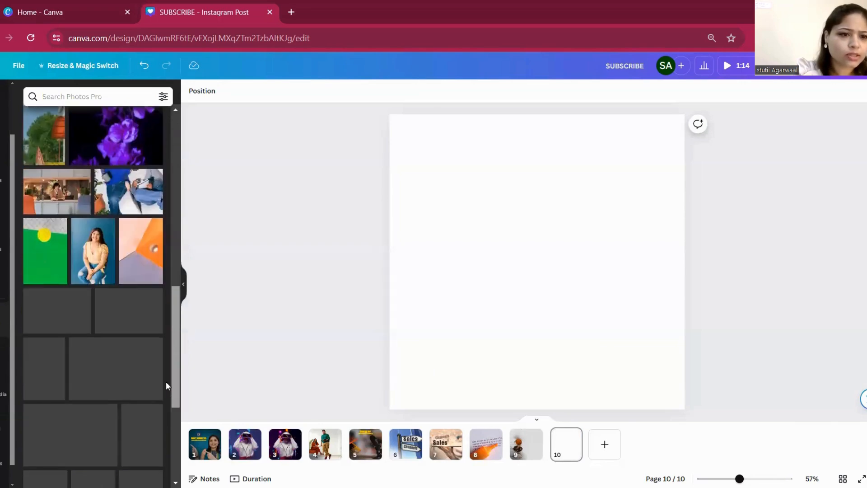
scroll(166, 381, "down", 5)
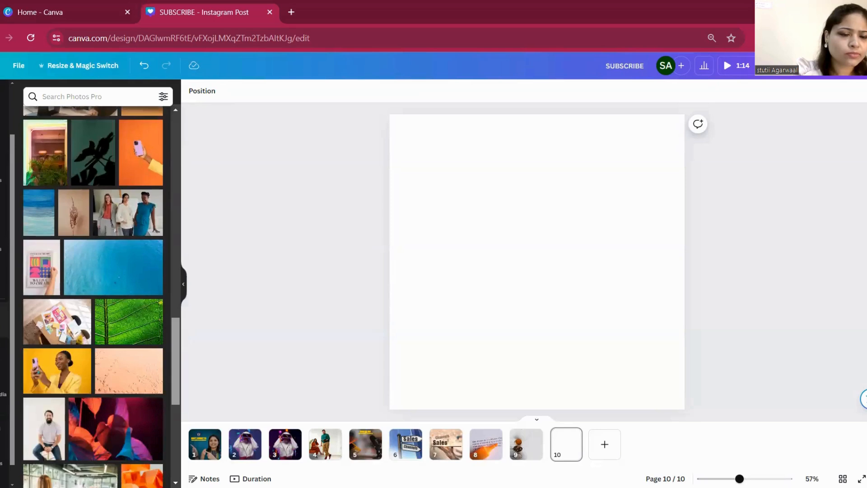
scroll(174, 418, "down", 3)
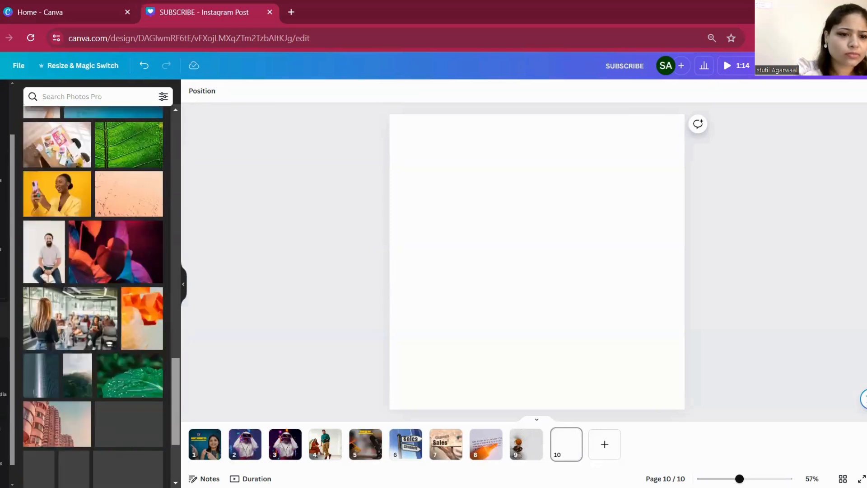
scroll(175, 418, "down", 3)
scroll(174, 418, "down", 3)
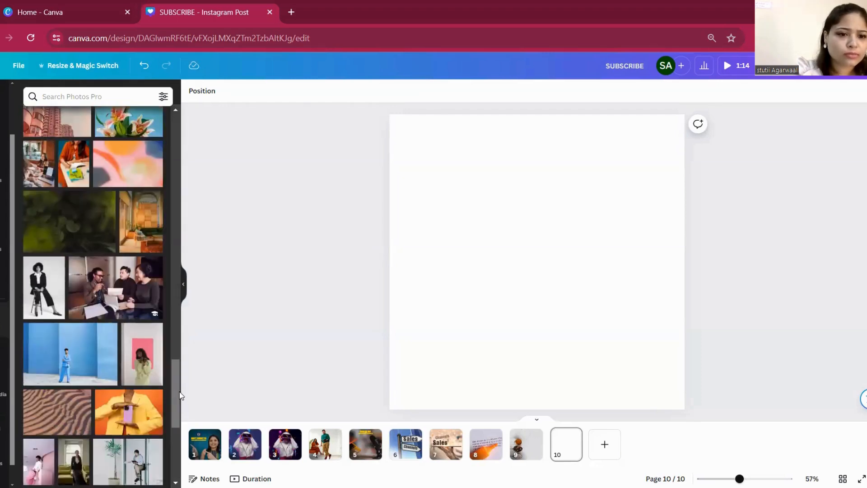
left_click_drag(180, 396, 180, 427)
scroll(179, 426, "down", 3)
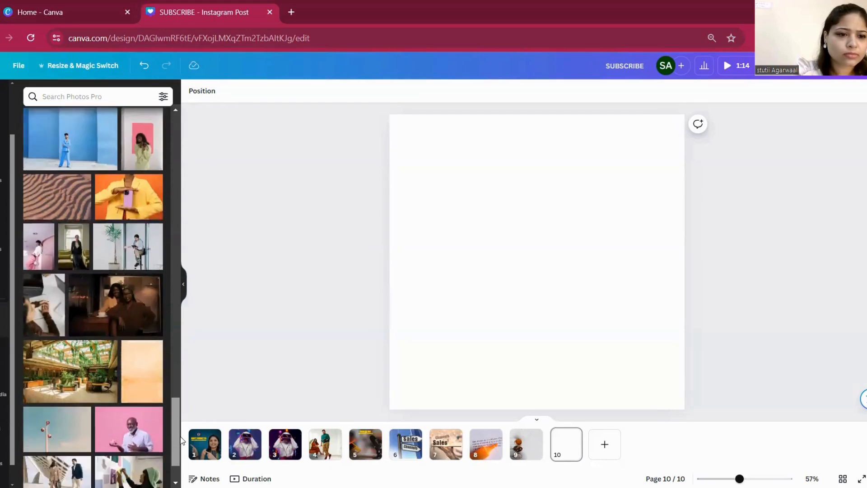
scroll(92, 296, "down", 5)
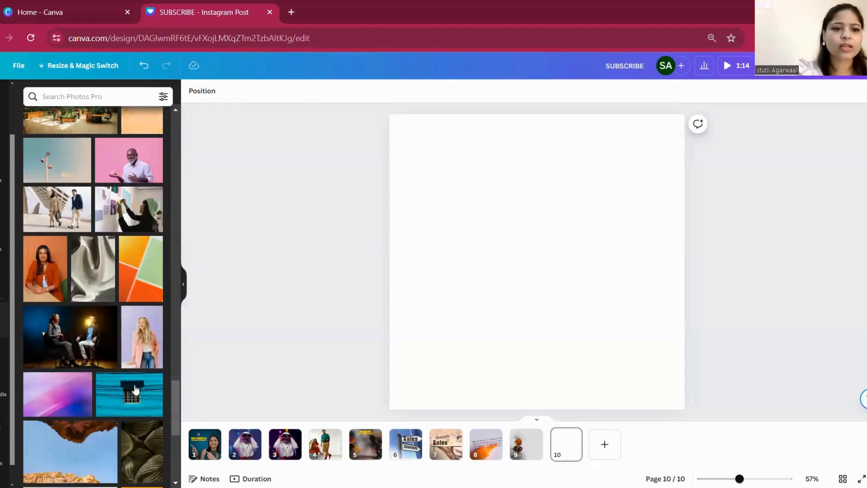
left_click(136, 285)
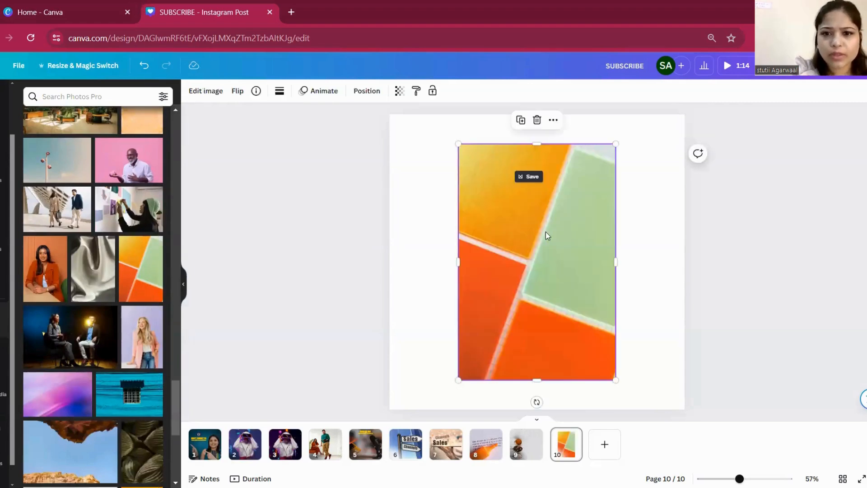
left_click_drag(545, 232, 545, 230)
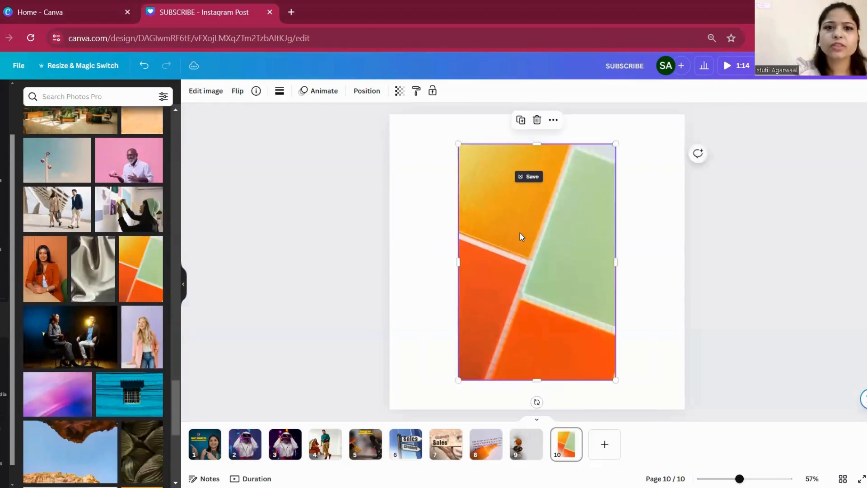
Generate Magic Expand results for the coloured tiles photo on page 10, using the whole page as the target size.
left_click(196, 96)
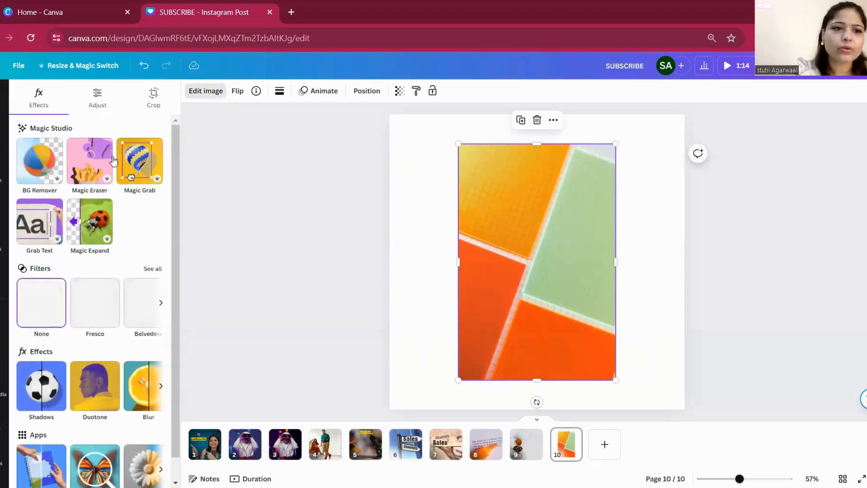
left_click(100, 244)
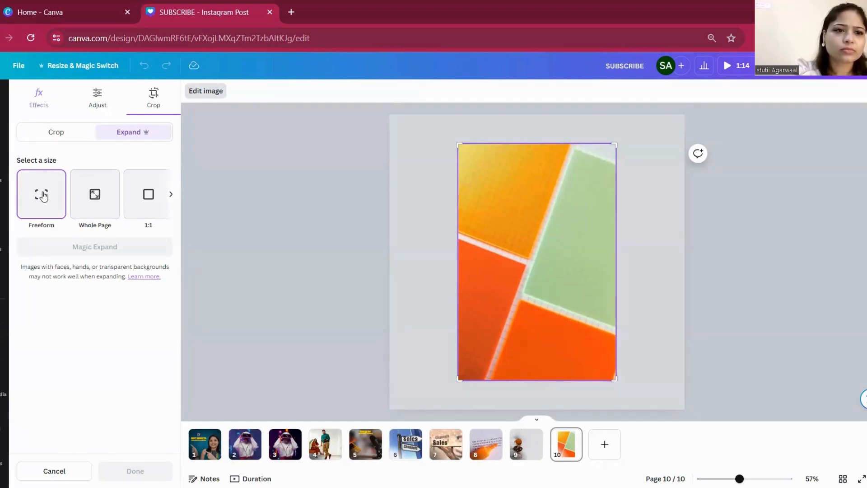
left_click(110, 197)
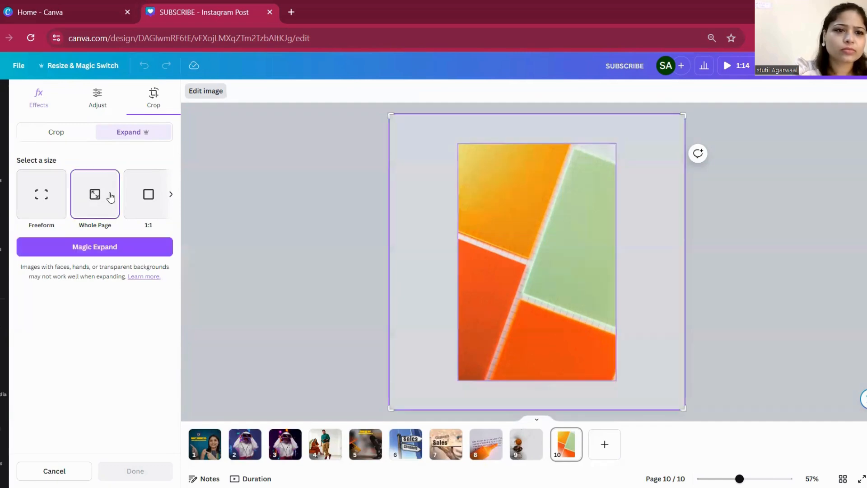
left_click(136, 197)
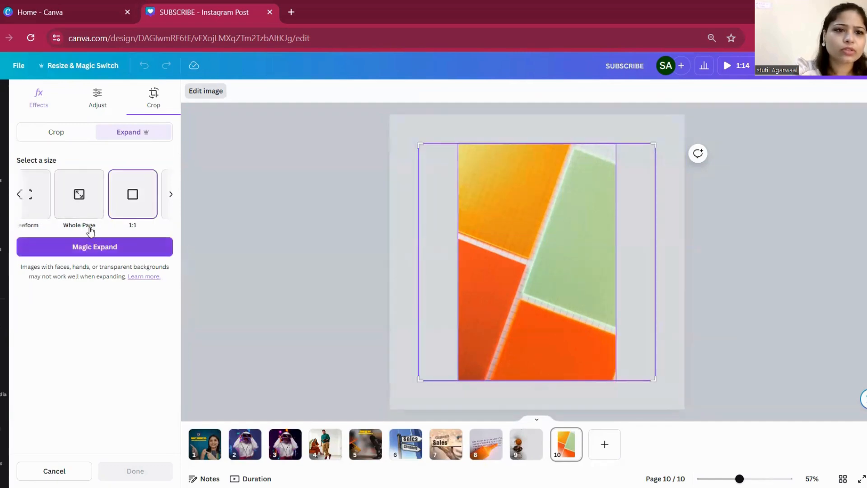
left_click(78, 202)
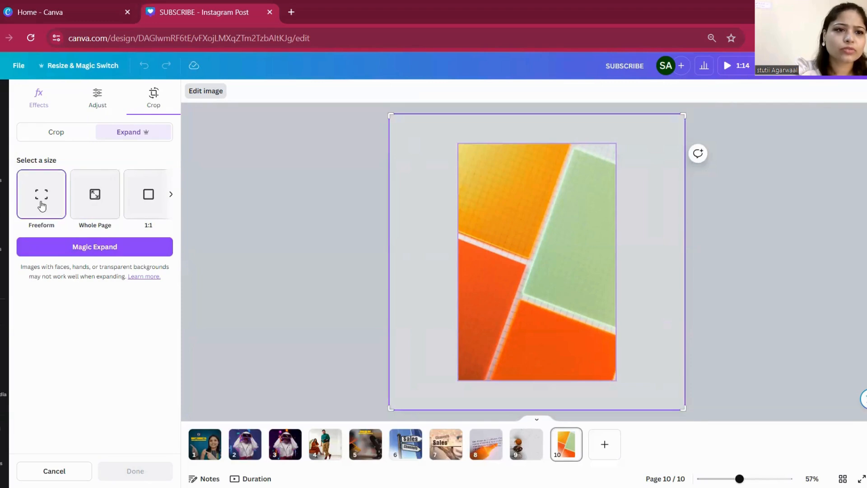
left_click(96, 248)
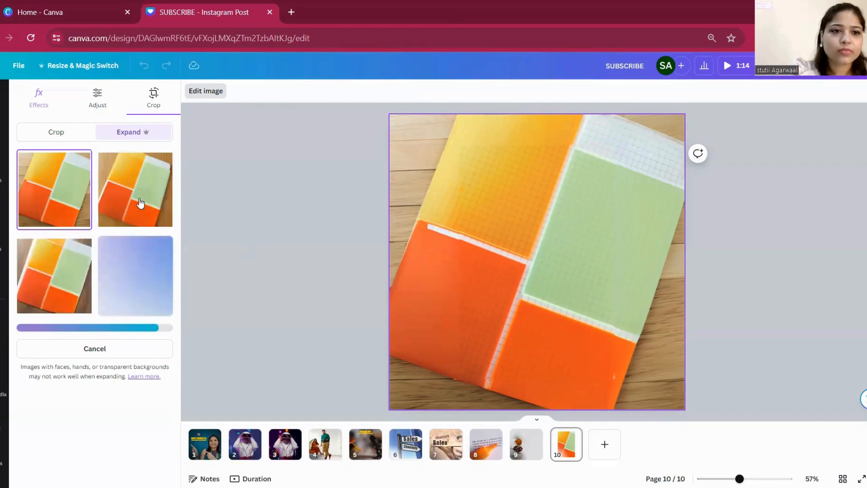
Compare the four expanded tiles results and apply the one with the blue pen lying beside the notebook.
left_click(141, 203)
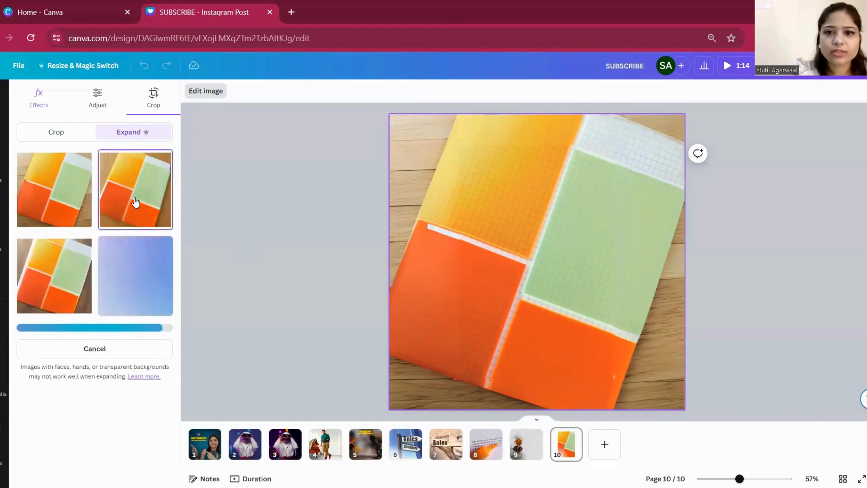
left_click(75, 276)
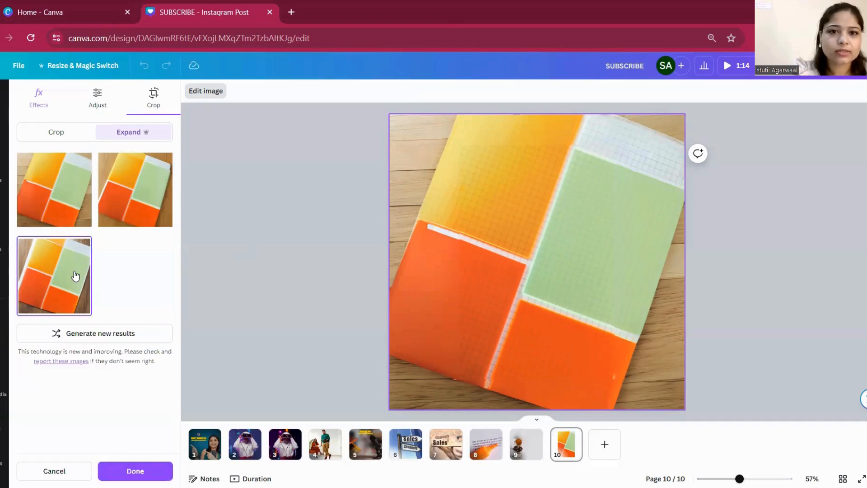
left_click(67, 219)
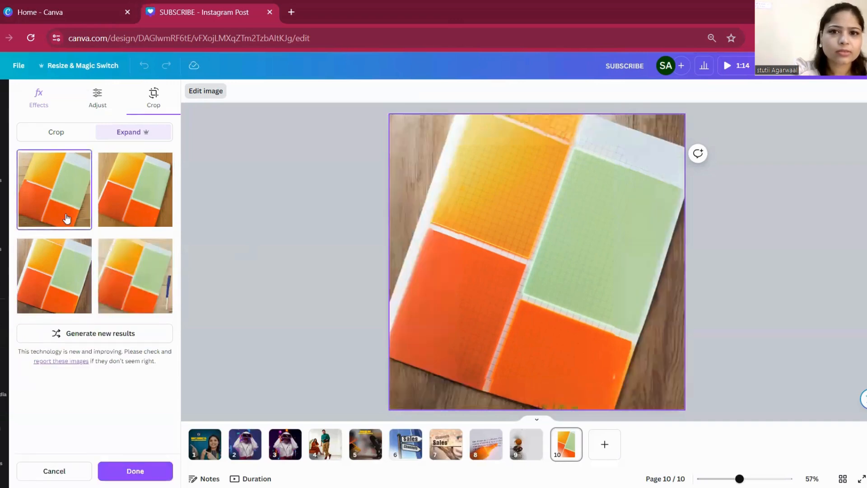
left_click(119, 283)
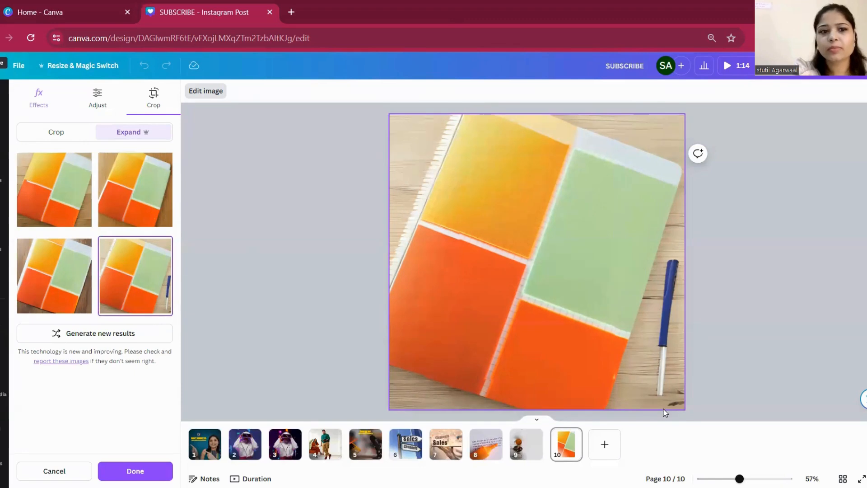
left_click(44, 218)
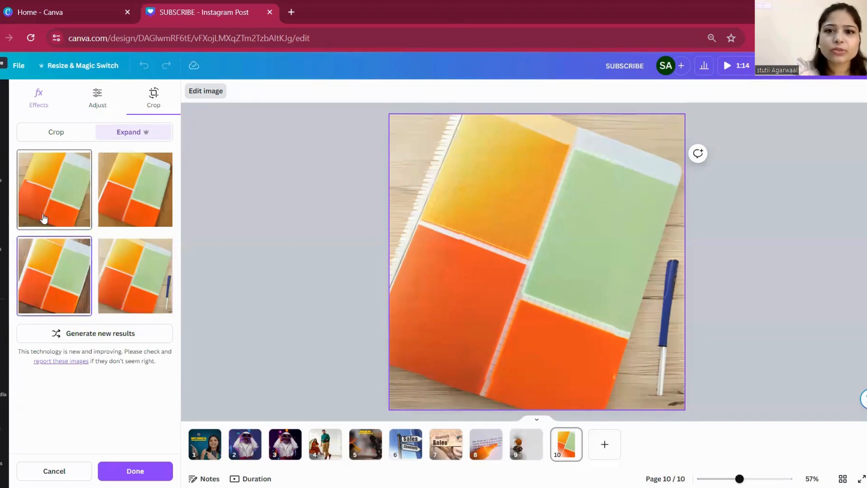
left_click(128, 195)
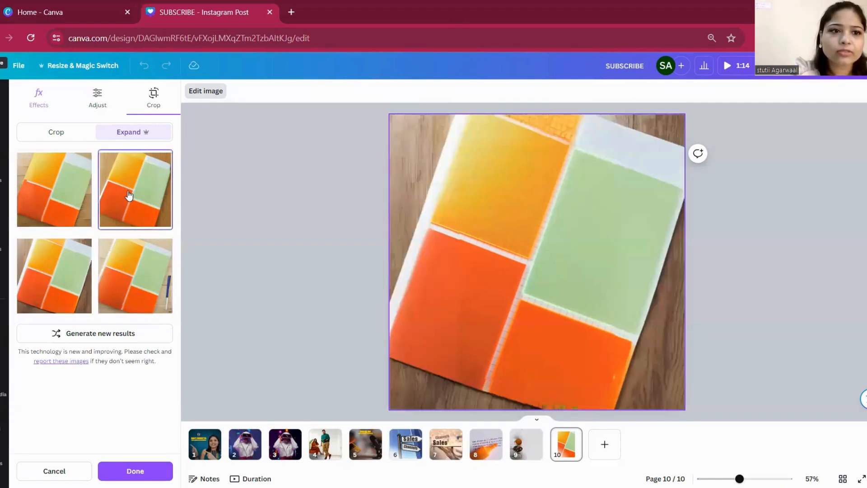
left_click(129, 282)
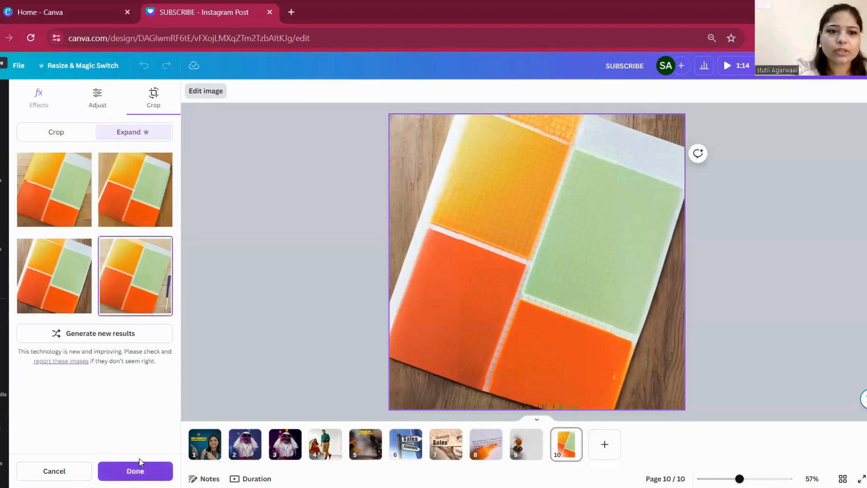
left_click(149, 306)
left_click(142, 470)
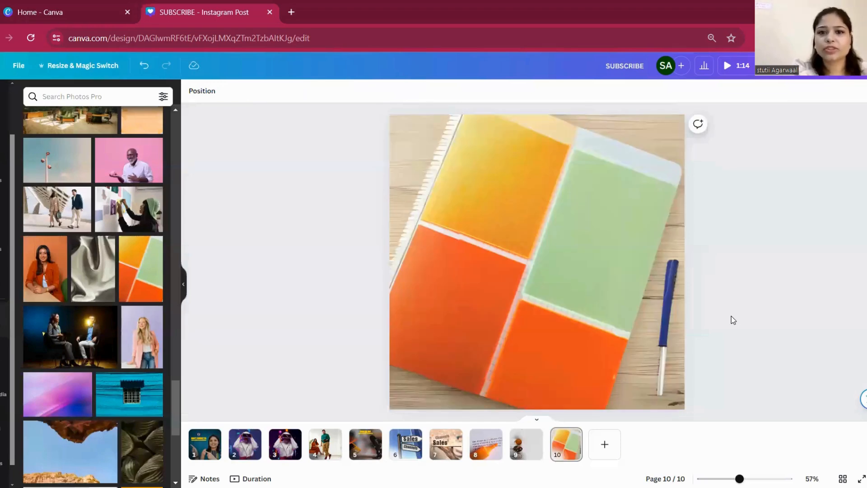
Add page 11 and place the trending photo of the man in a black T-shirt against a blue wall.
scroll(173, 380, "down", 4)
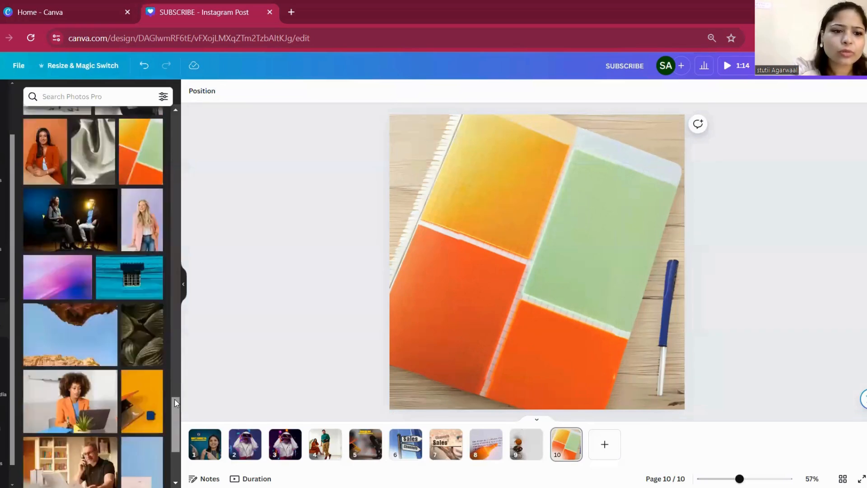
scroll(174, 433, "down", 4)
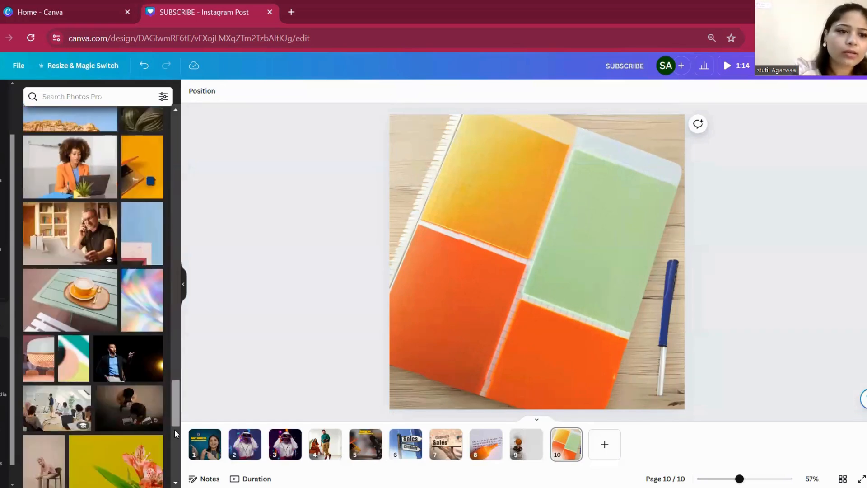
scroll(176, 452, "down", 1)
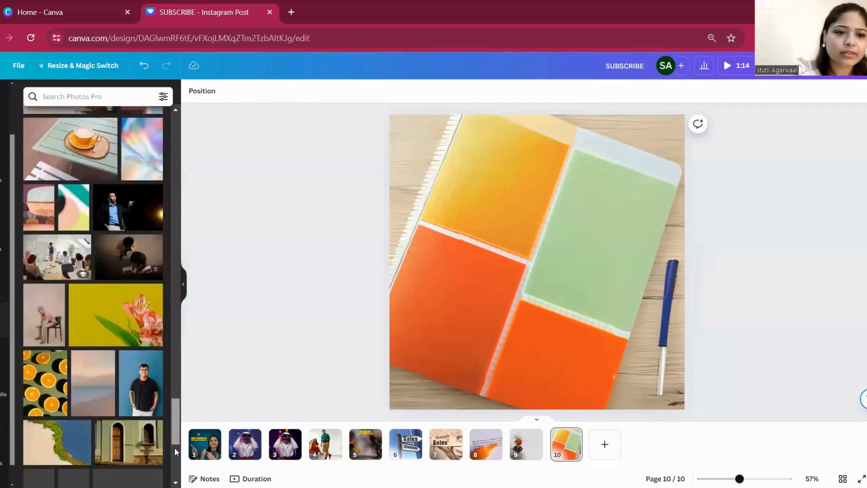
left_click(603, 445)
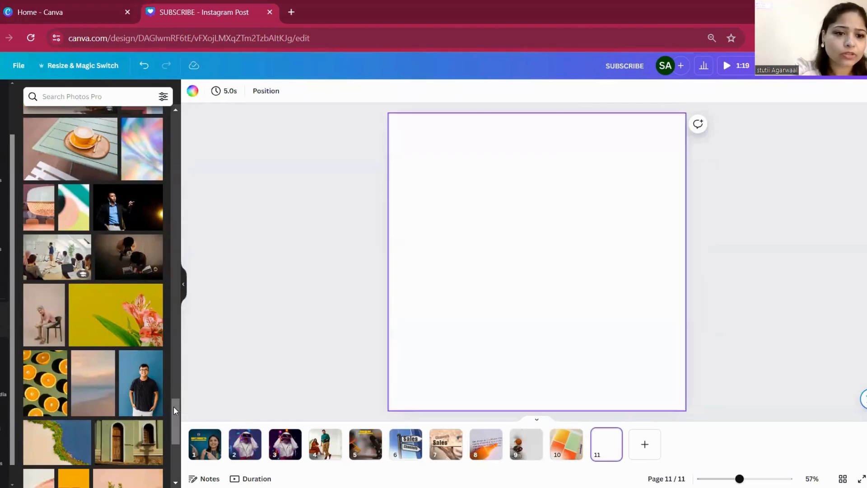
scroll(173, 406, "down", 3)
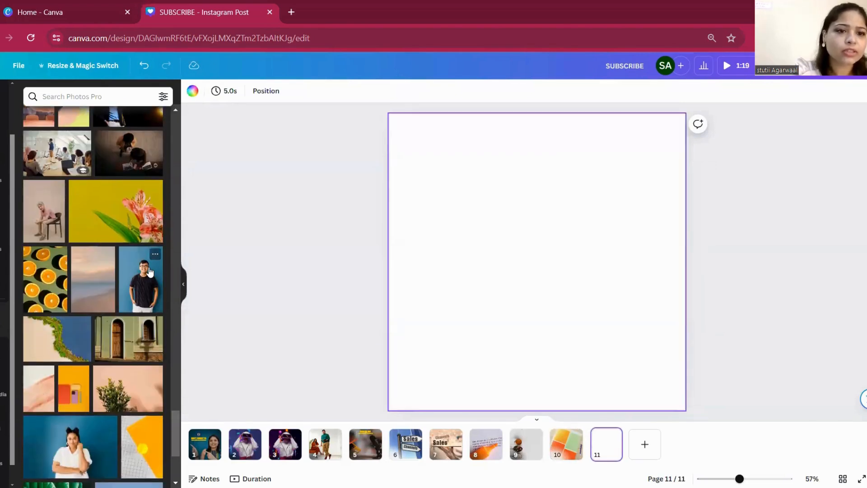
left_click(150, 272)
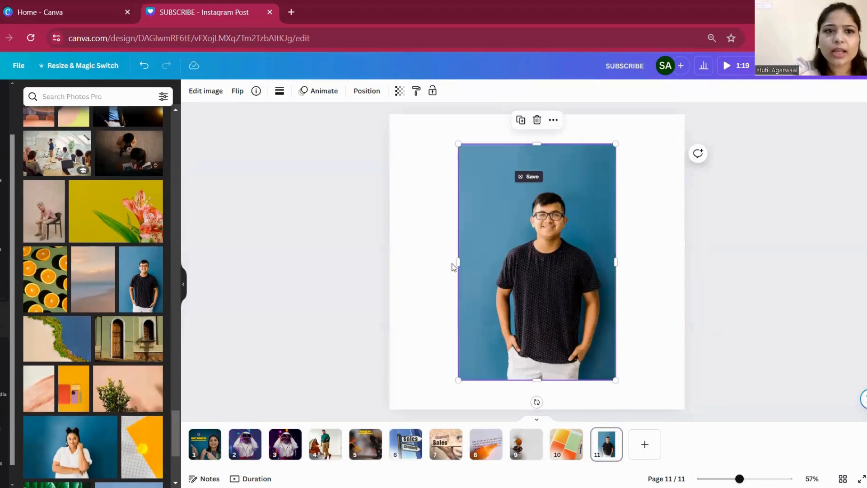
Generate Magic Expand results for the man's photo on page 11 at the Whole Page size.
left_click(206, 90)
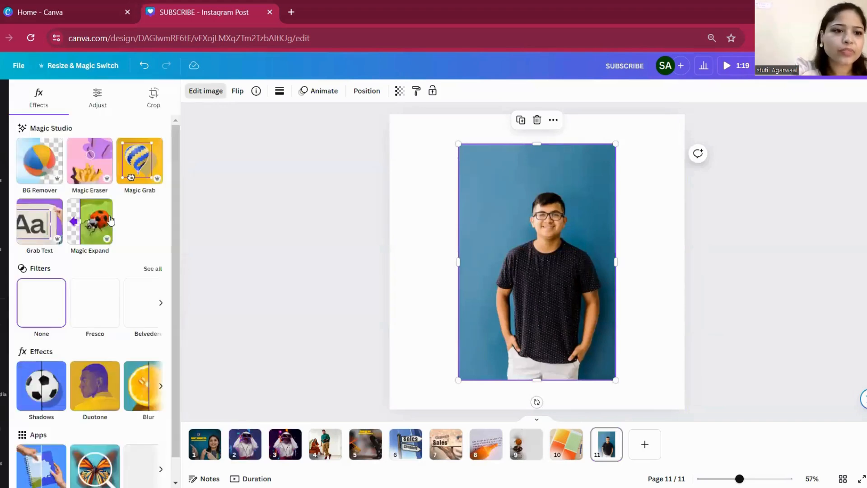
left_click(99, 232)
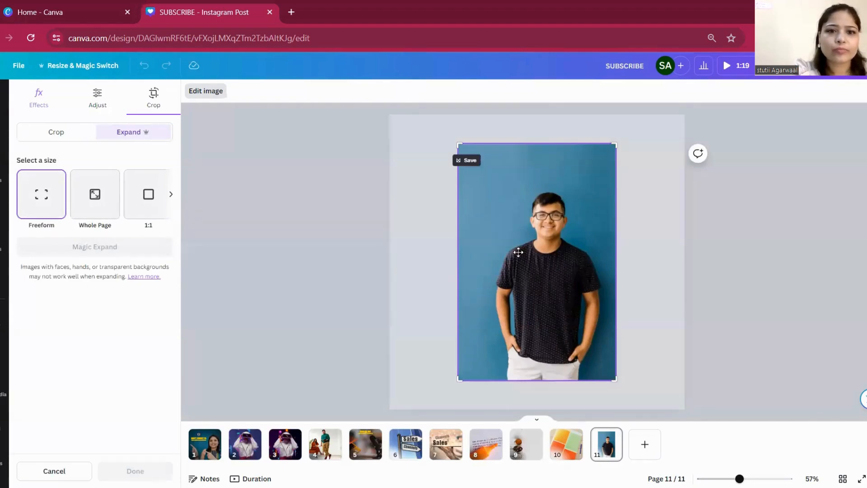
left_click(94, 194)
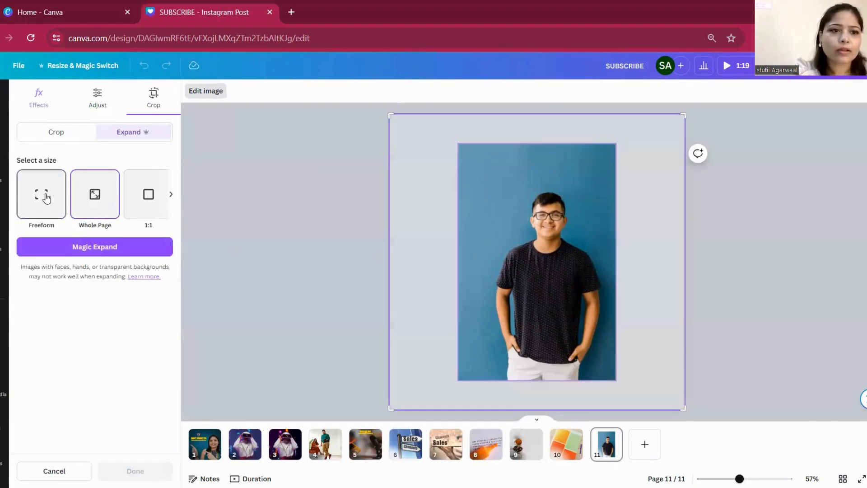
left_click(90, 252)
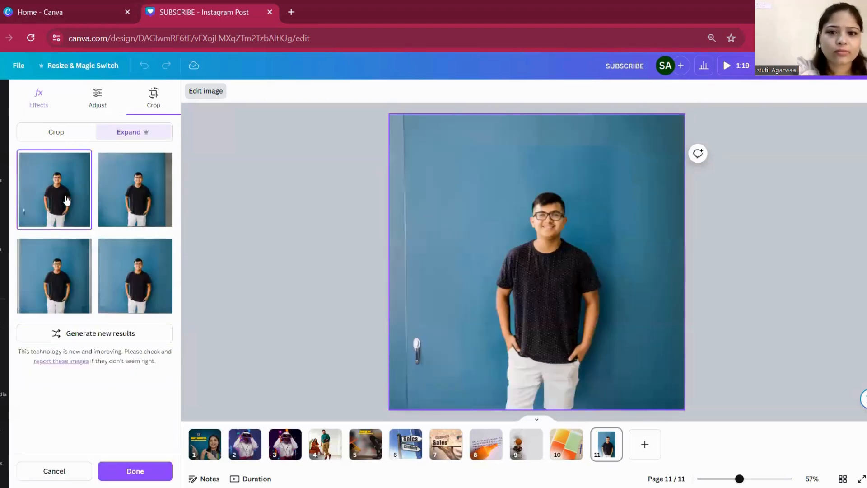
Compare the expanded portrait results and apply the fourth one, with the nearly uninterrupted blue wall.
left_click(138, 203)
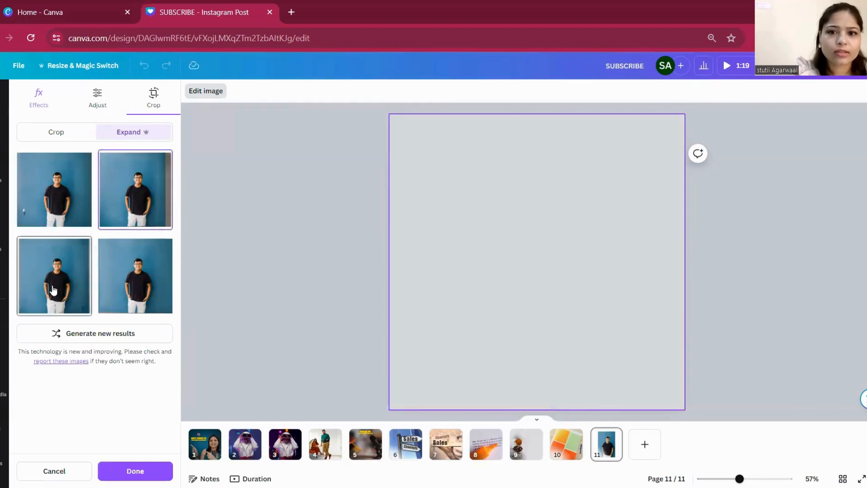
left_click(53, 290)
left_click(142, 293)
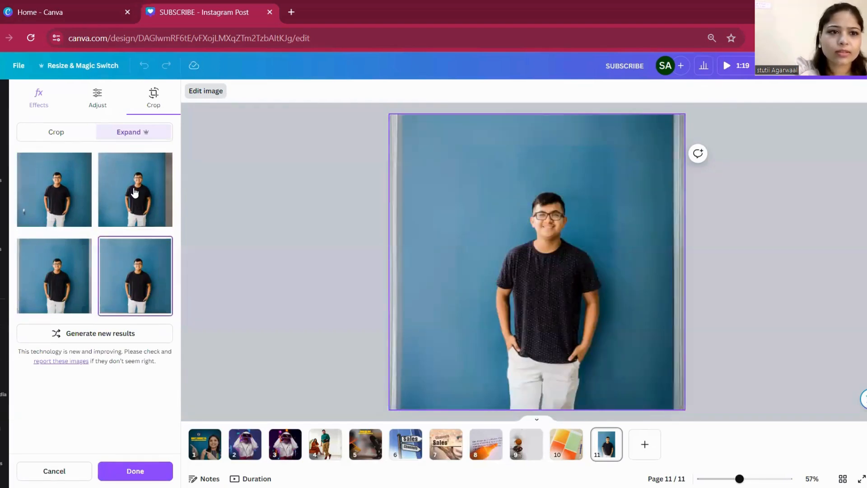
left_click(135, 193)
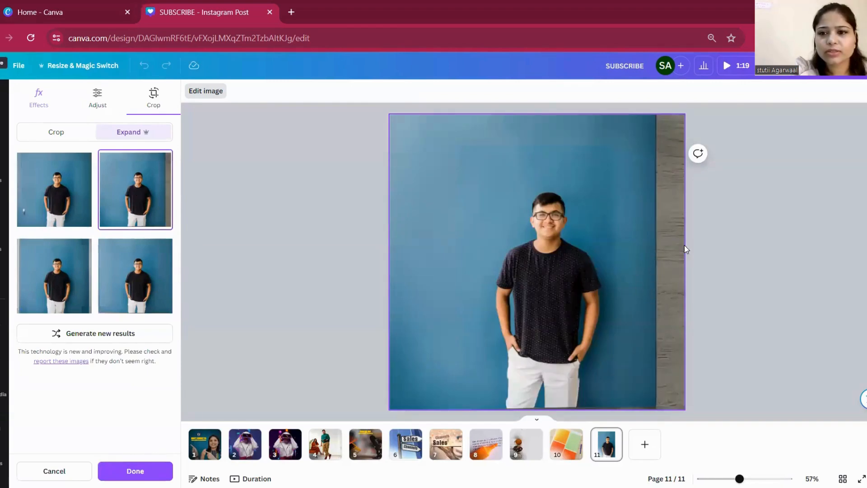
left_click(137, 283)
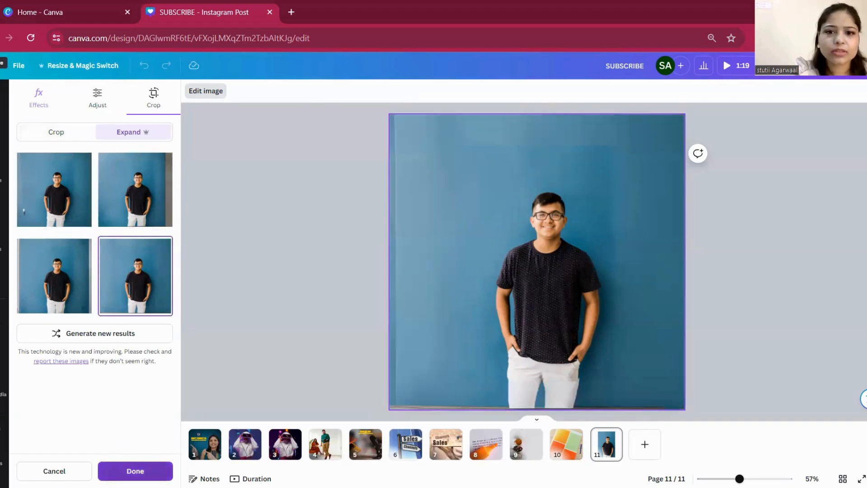
left_click(135, 469)
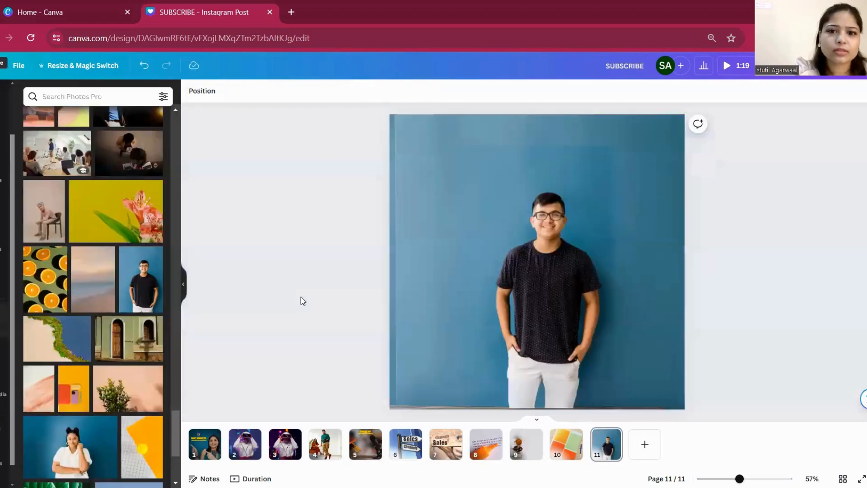
Place the original photo of the man over the expanded version on page 11 for comparison, and delete that copy.
left_click(148, 285)
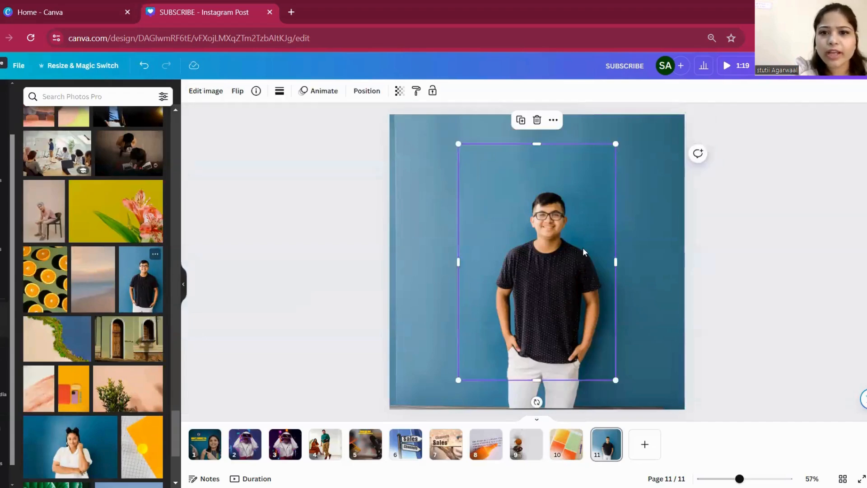
left_click_drag(547, 235, 495, 229)
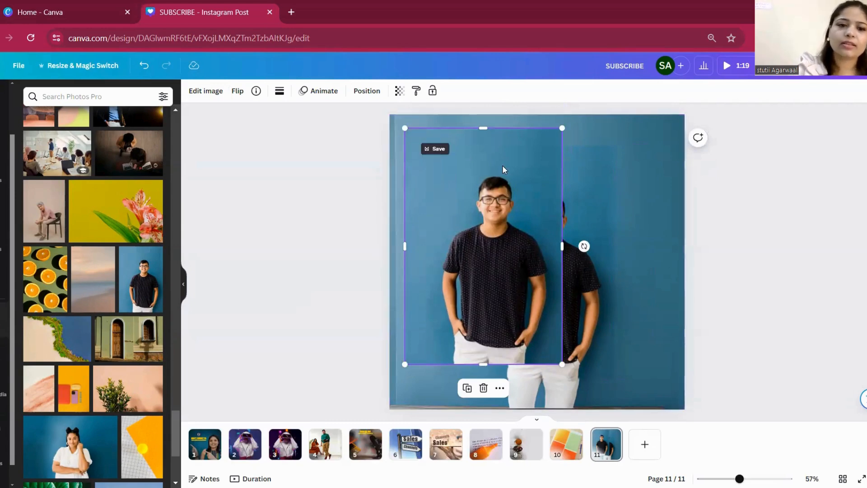
key("Delete")
Review the finished pages 1 to 4 of the design and return to page 1.
left_click_drag(177, 418, 168, 118)
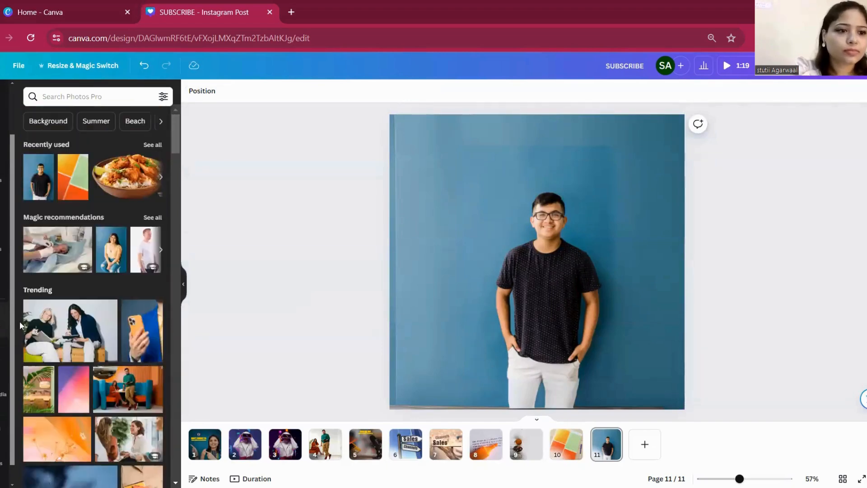
left_click(215, 460)
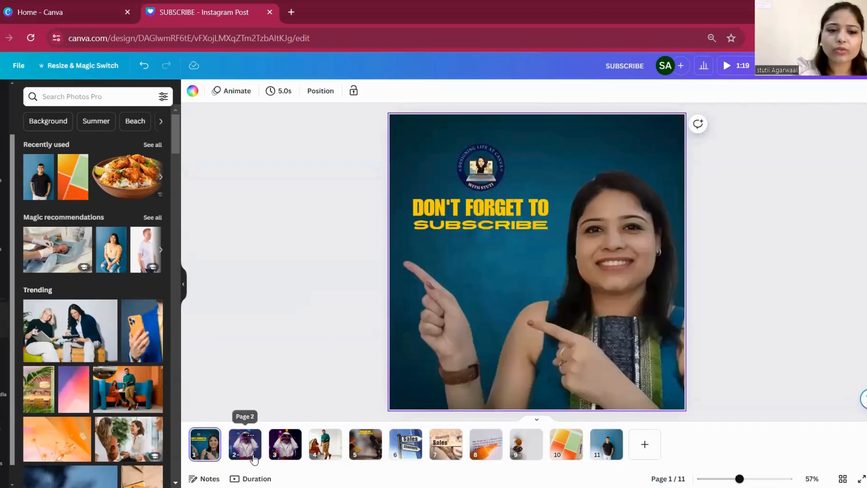
left_click(254, 458)
left_click(284, 451)
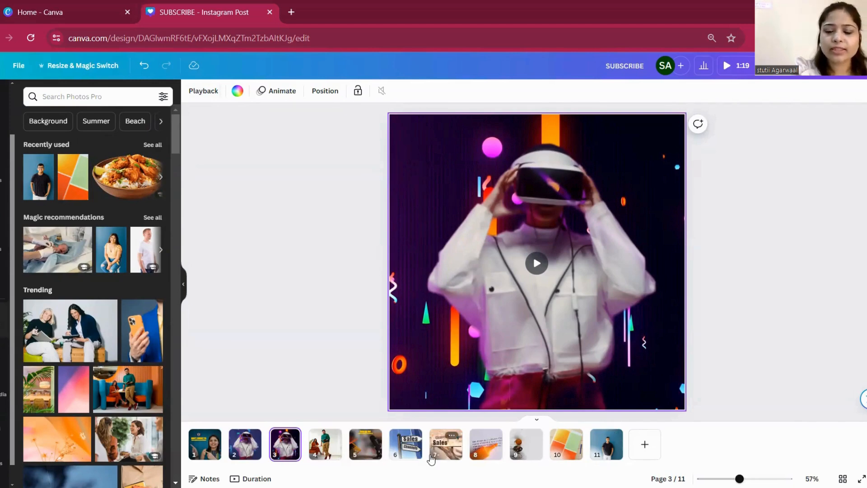
left_click(317, 454)
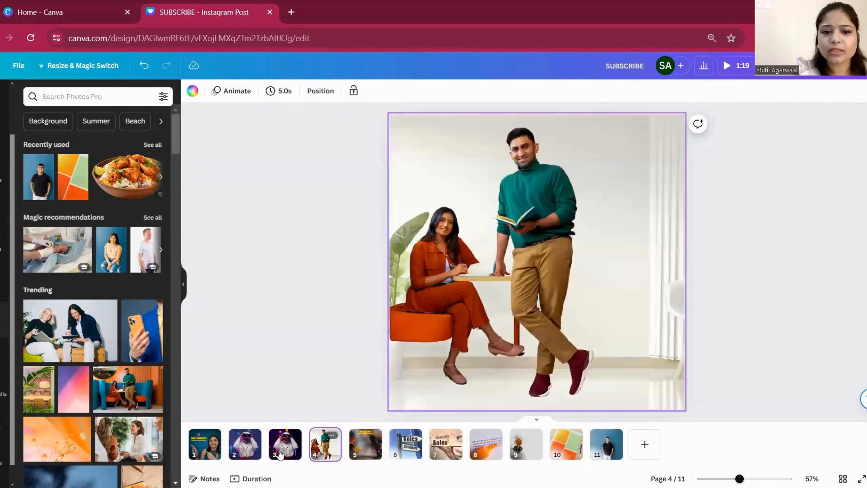
left_click(284, 453)
left_click(216, 454)
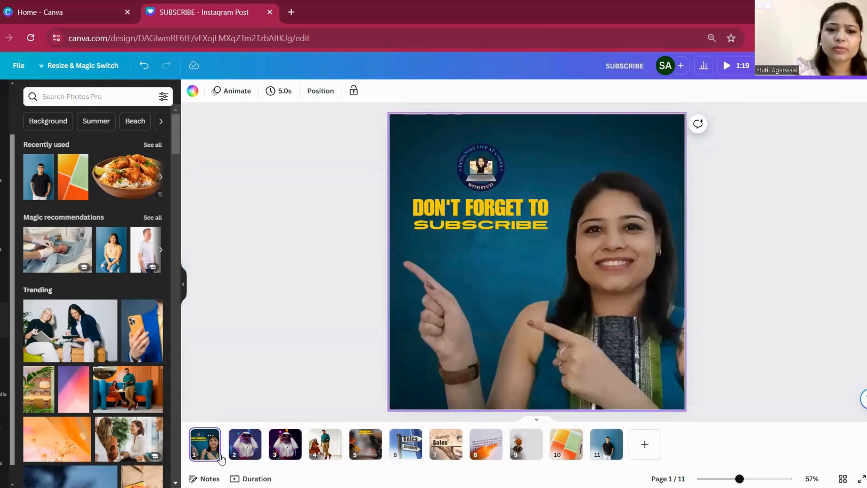
Open the image editing options for the woman's photo on page 1 and look through the Magic Studio tools, filters, effects and apps.
left_click(647, 324)
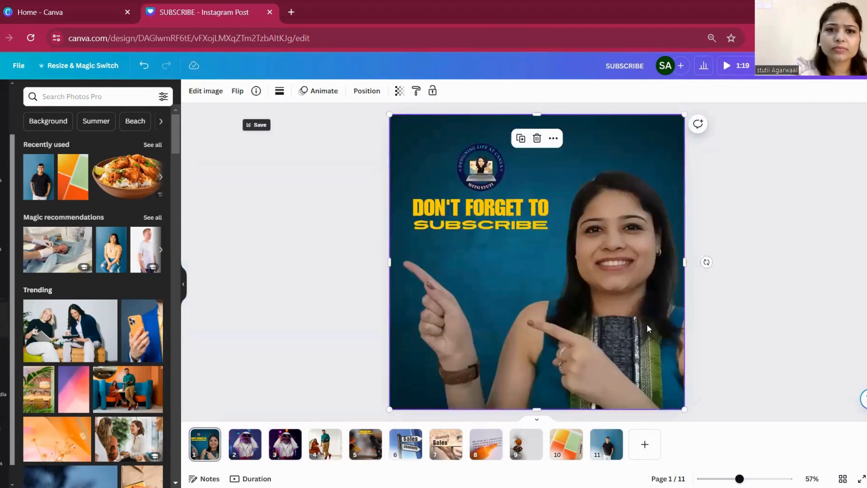
left_click(206, 91)
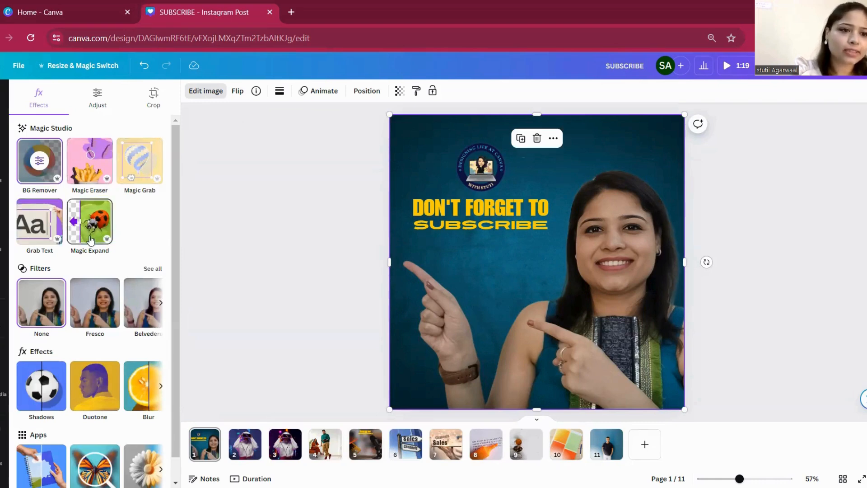
scroll(177, 291, "down", 1)
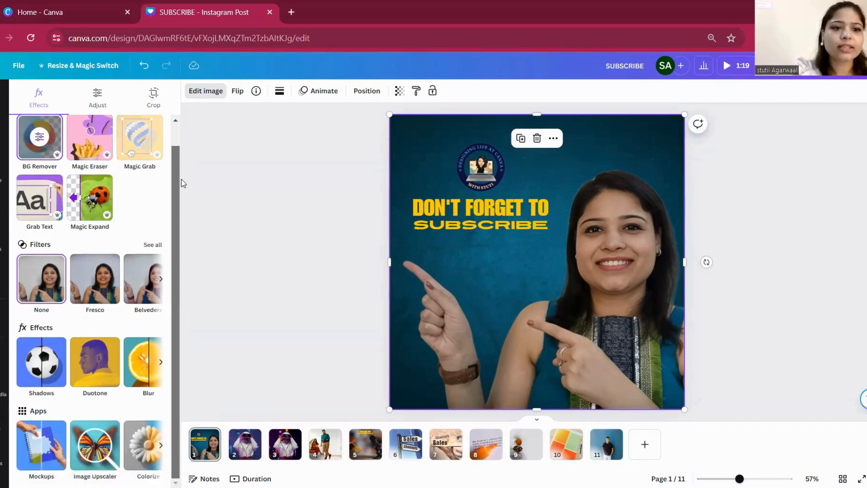
scroll(180, 179, "up", 1)
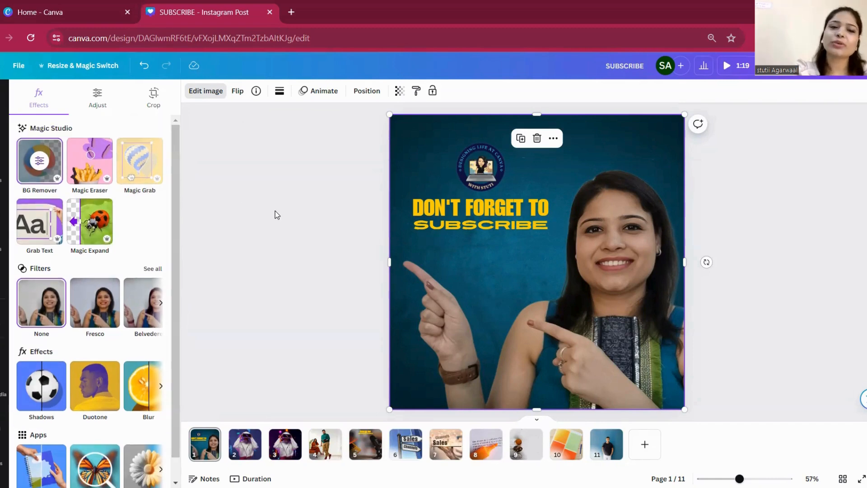